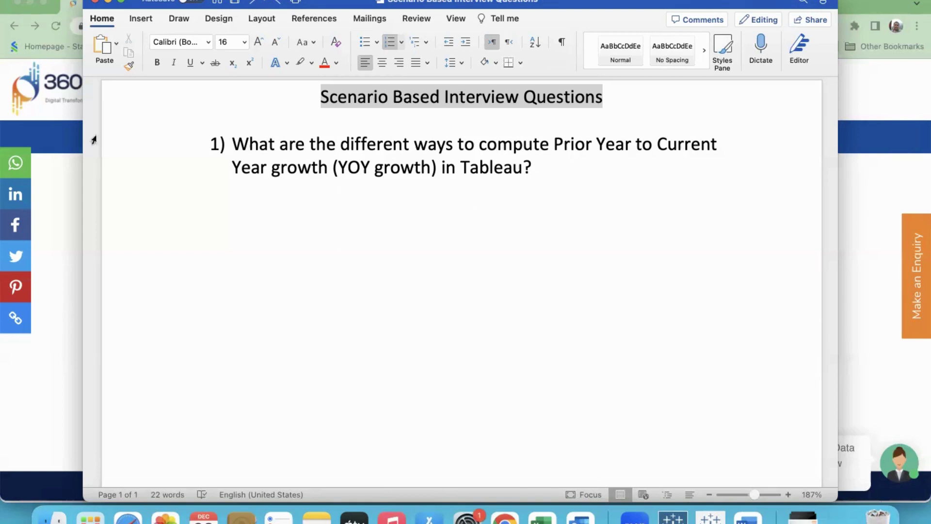
Step: Bring the 360DigiTMG Tableau interview questions page forward in Chrome and select its address
left_click(61, 138)
key("super+l")
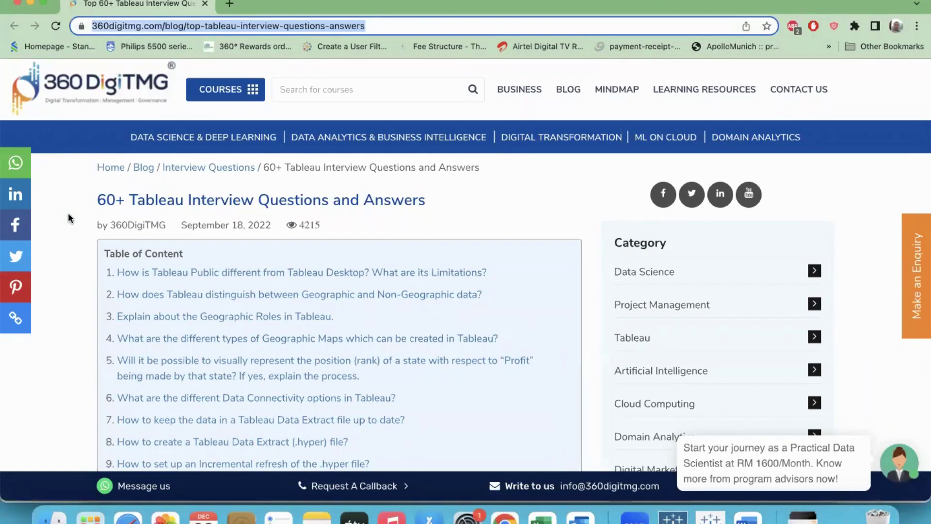
Step: Highlight the article title, clear it, then select the page address
left_click_drag(97, 200, 423, 199)
left_click(435, 202)
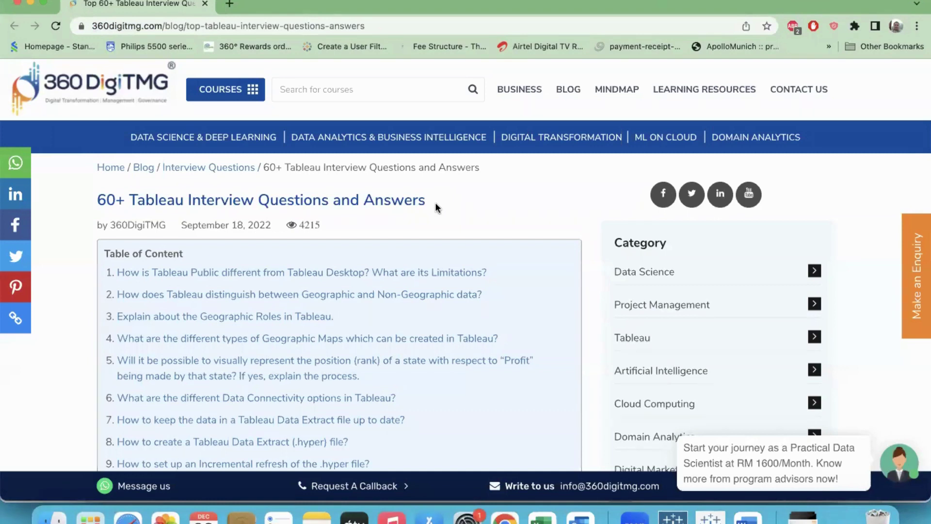
left_click(383, 23)
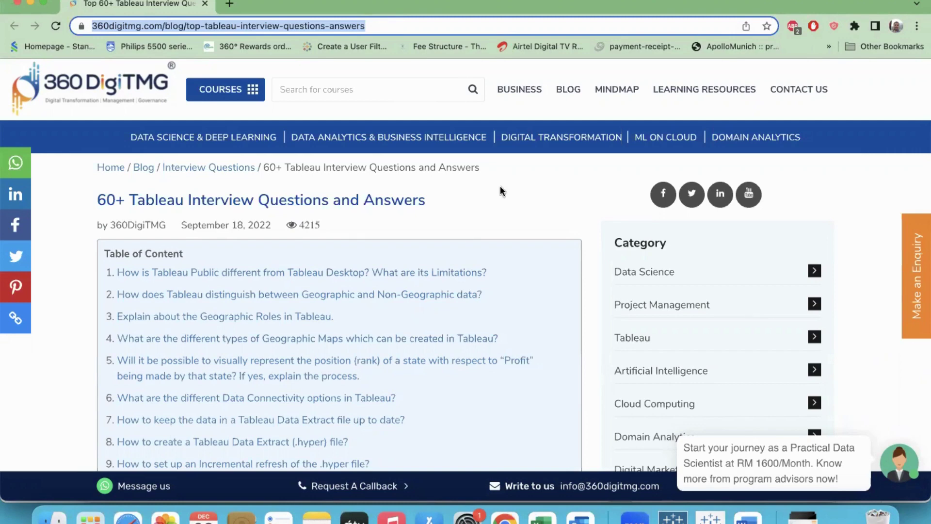
Step: Scroll through the article's contents and answers, then return to the Word document
scroll(527, 299, "down", 15)
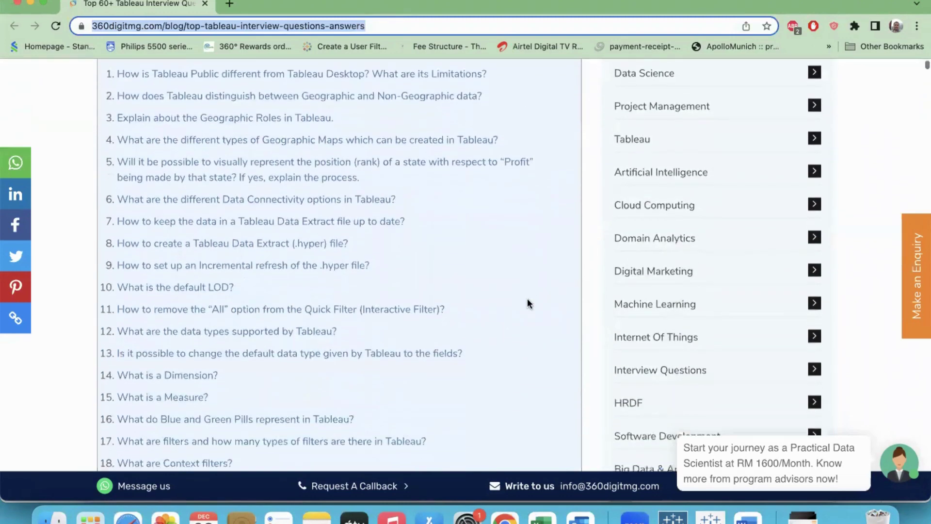
scroll(528, 298, "down", 20)
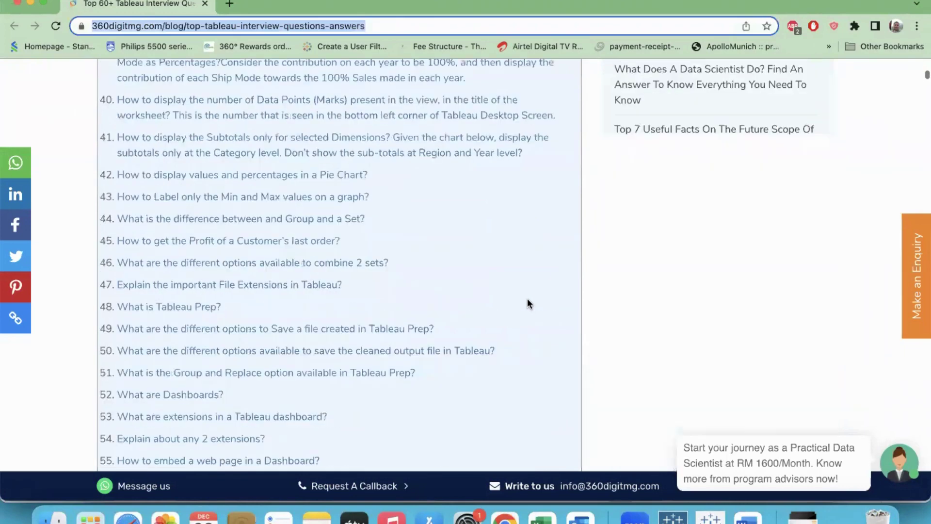
scroll(528, 297, "down", 20)
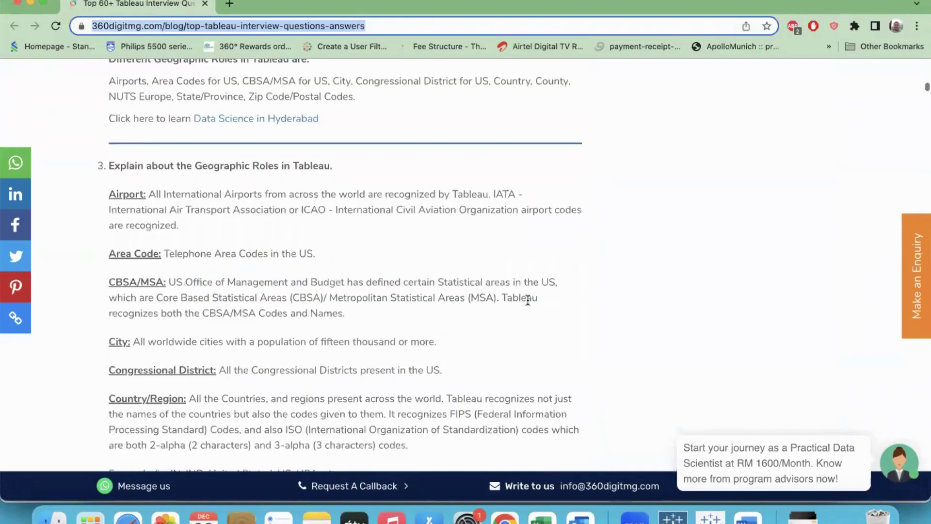
scroll(528, 304, "down", 20)
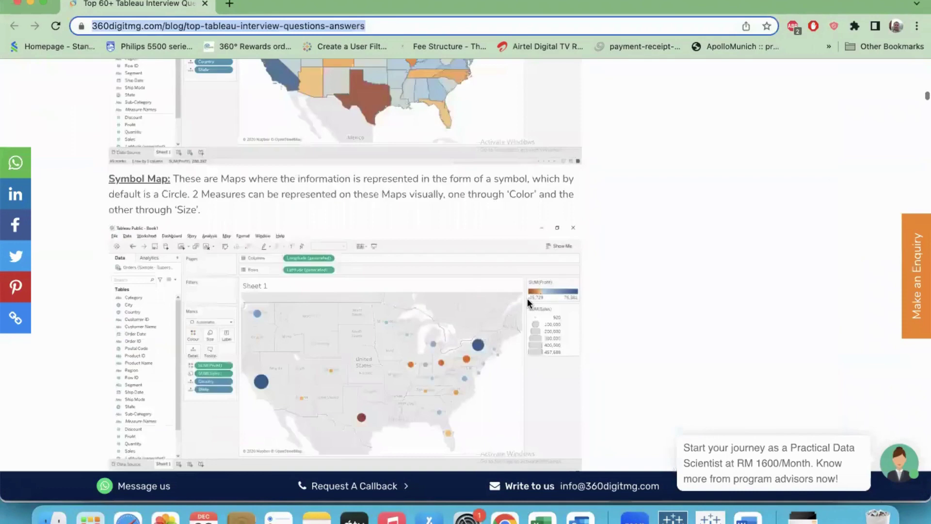
scroll(528, 304, "down", 8)
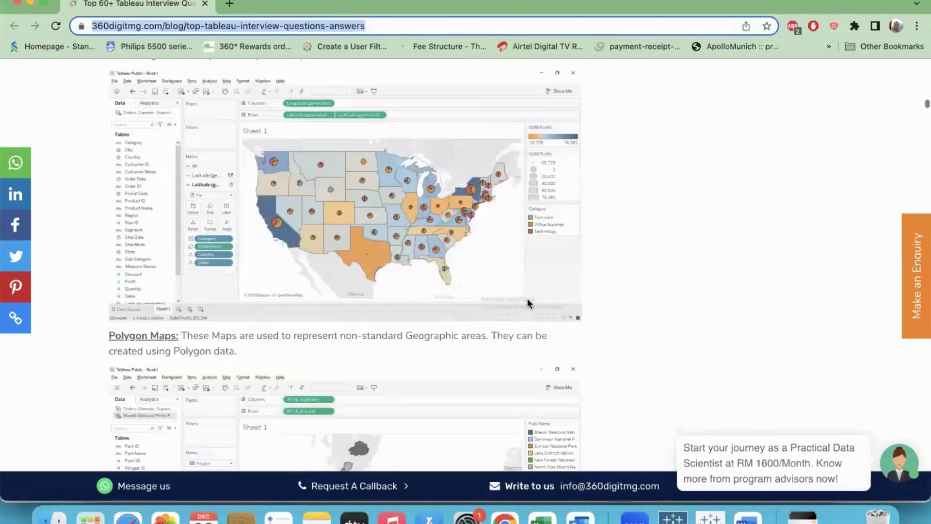
scroll(529, 303, "up", 20)
scroll(528, 298, "up", 20)
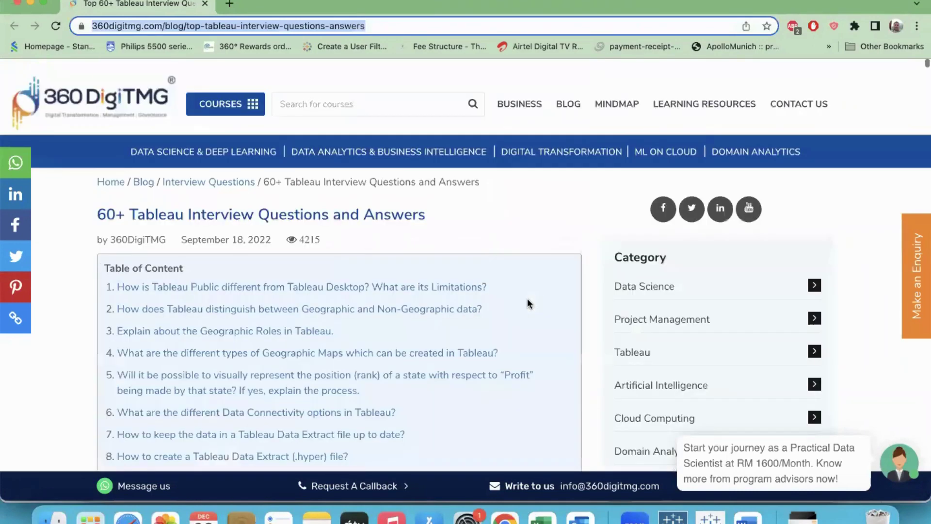
left_click(749, 517)
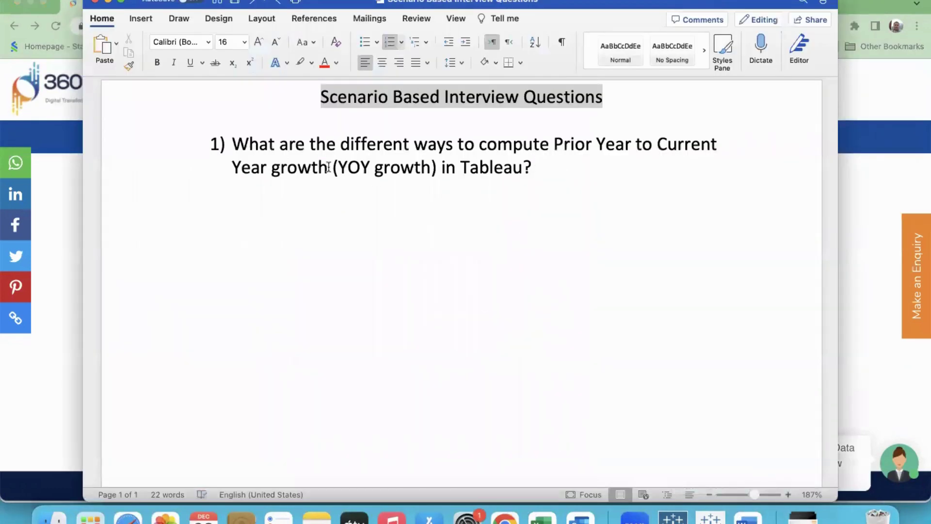
Step: Highlight the YOY growth question 1 in Word, then switch to the Tableau workbook
left_click_drag(232, 144, 531, 167)
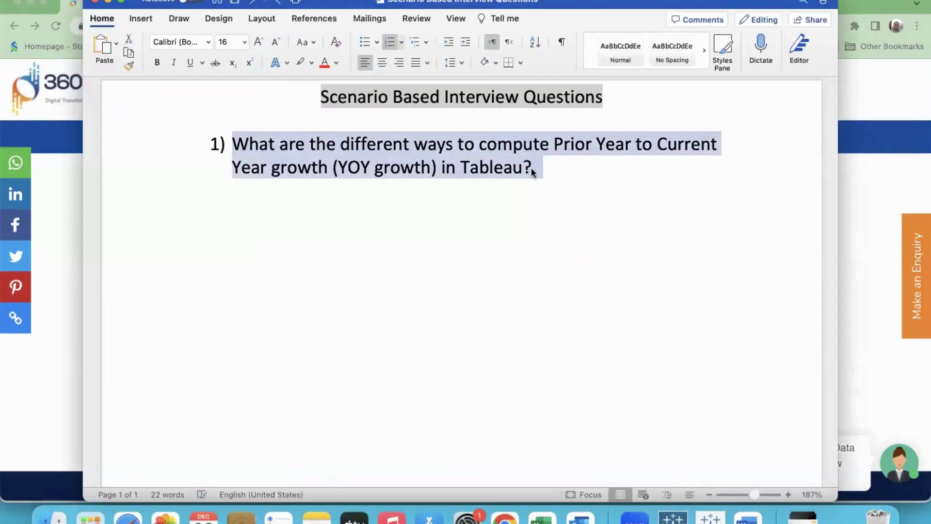
left_click(540, 167)
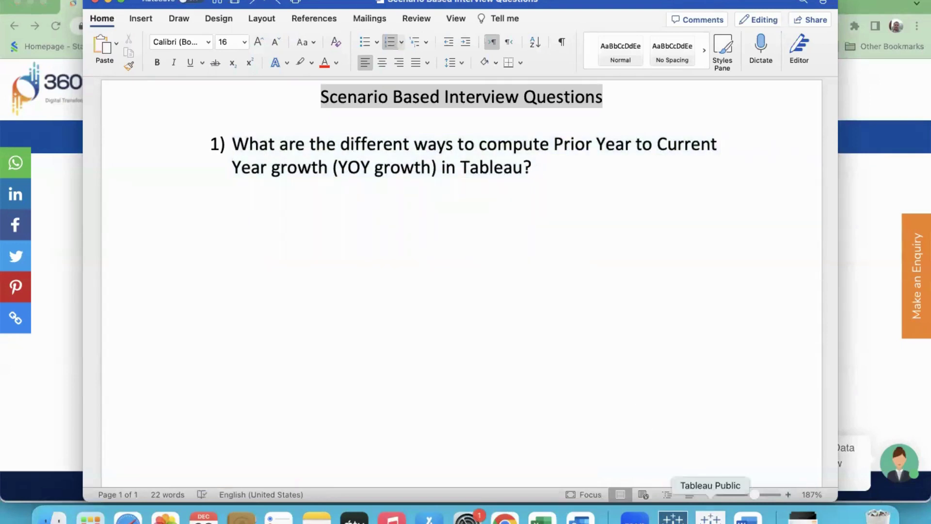
left_click(711, 516)
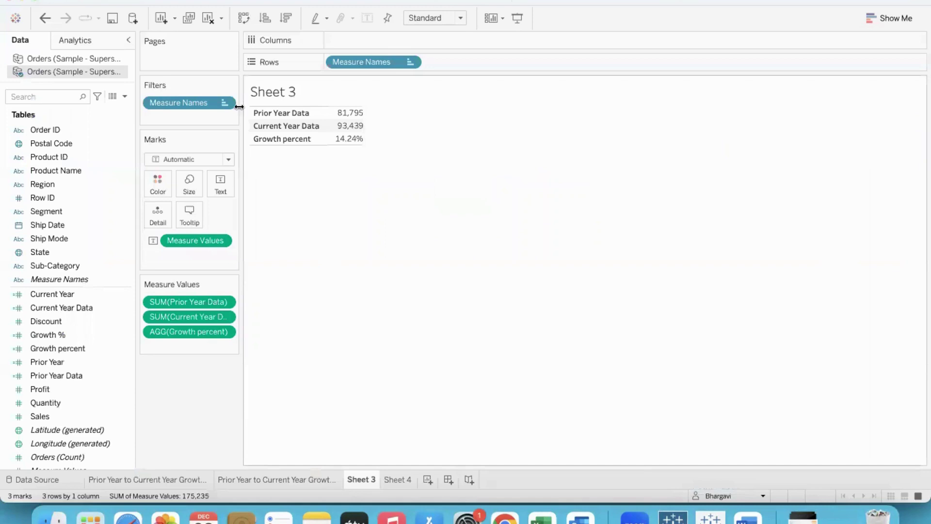
Step: Clear Sheet 3 and the first Prior Year to Current Year Growth sheet
left_click(205, 19)
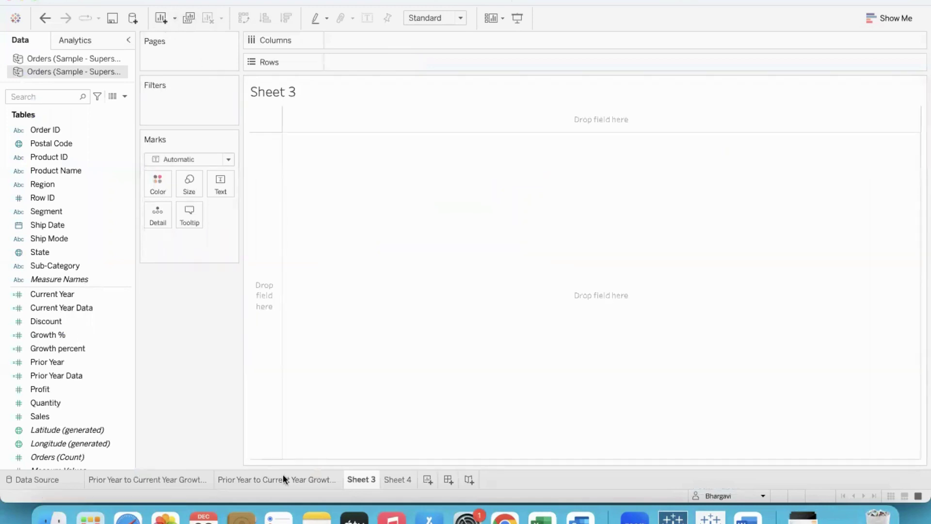
left_click(185, 479)
left_click(209, 19)
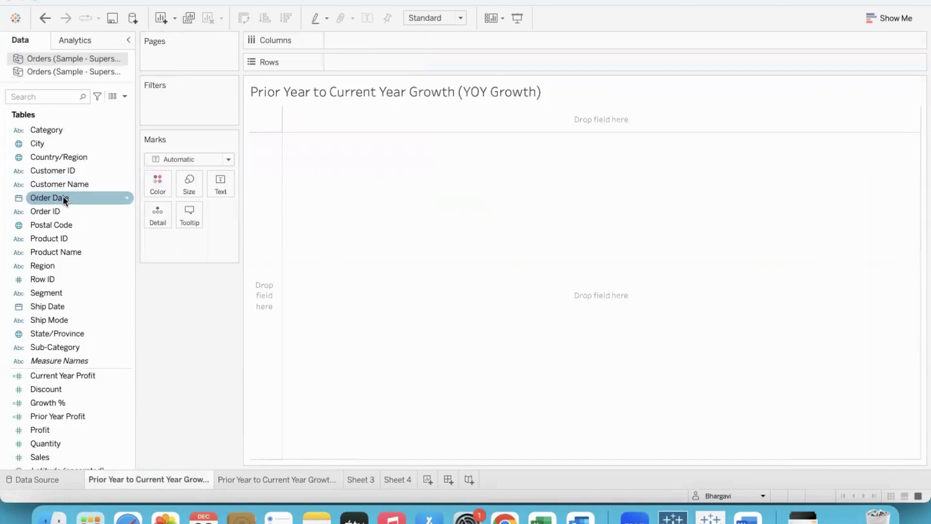
Step: Lay Order Date years across columns with yearly Profit: 51,684, 62,021, 82,665, 95,926
left_click_drag(63, 197, 369, 59)
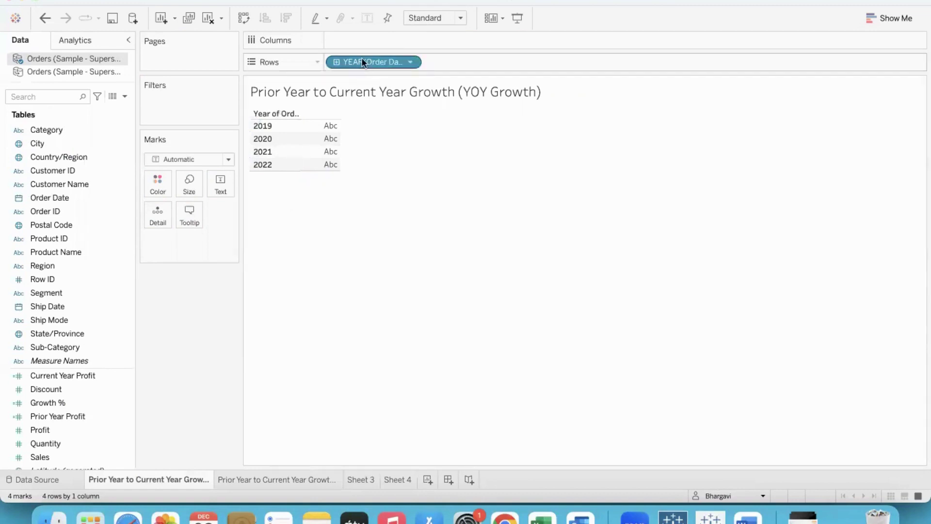
left_click_drag(362, 63, 362, 39)
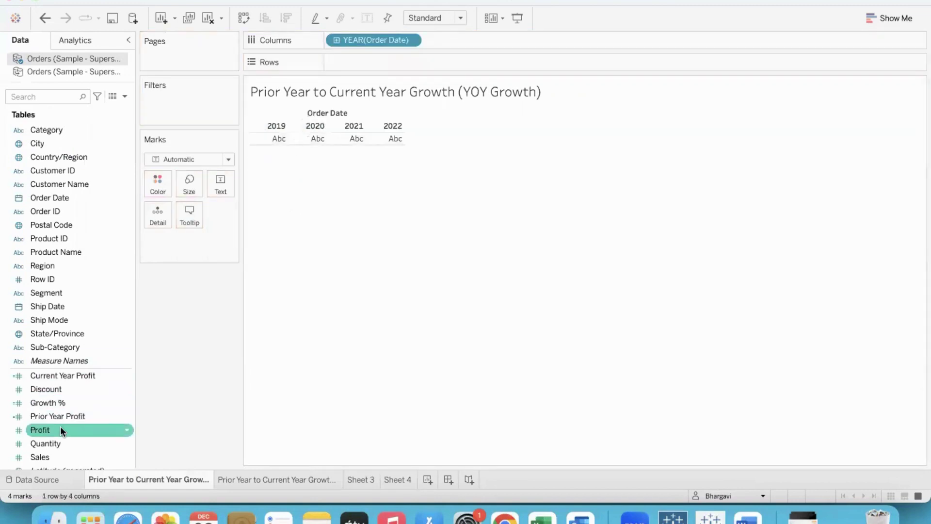
left_click_drag(62, 431, 221, 186)
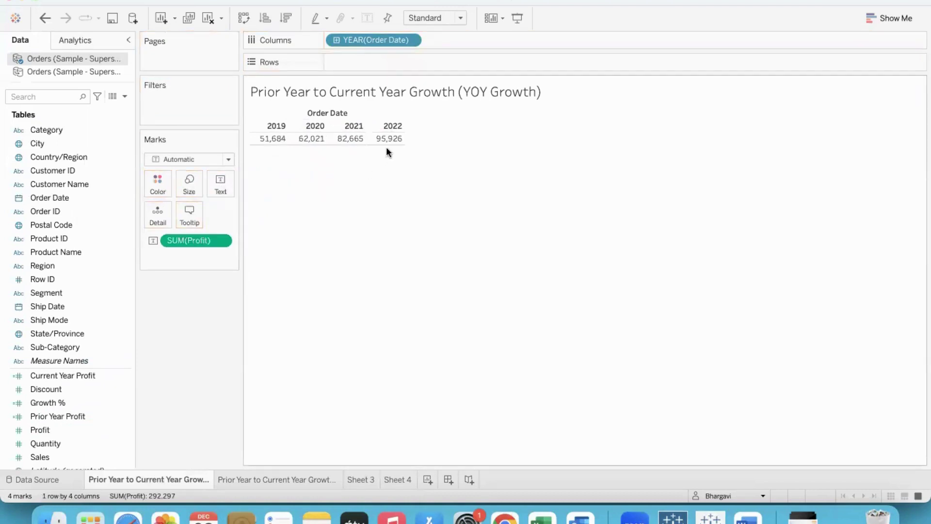
mouse_move(388, 147)
Step: Exclude the 2019 and 2020 columns, leaving 2021 and 2022 profit of 82,665 and 95,926
left_click(264, 126)
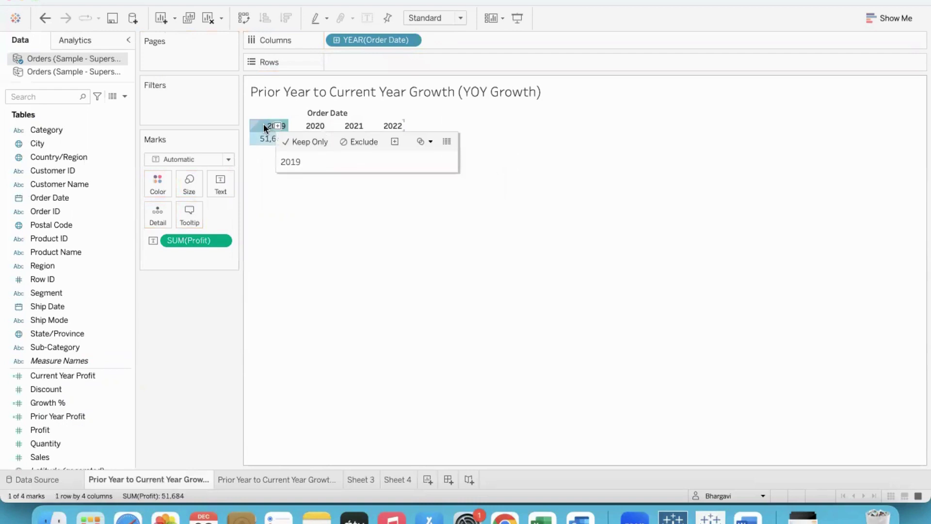
left_click(310, 126, "super")
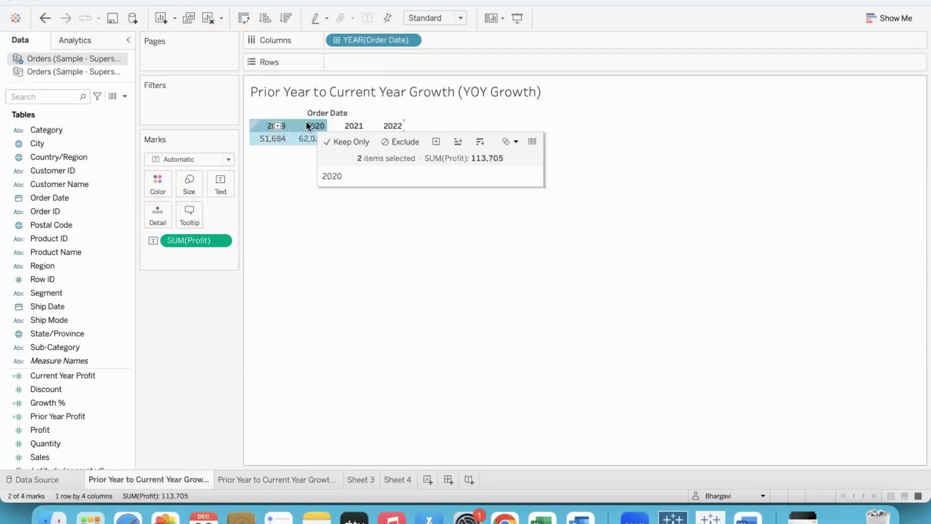
left_click(402, 141)
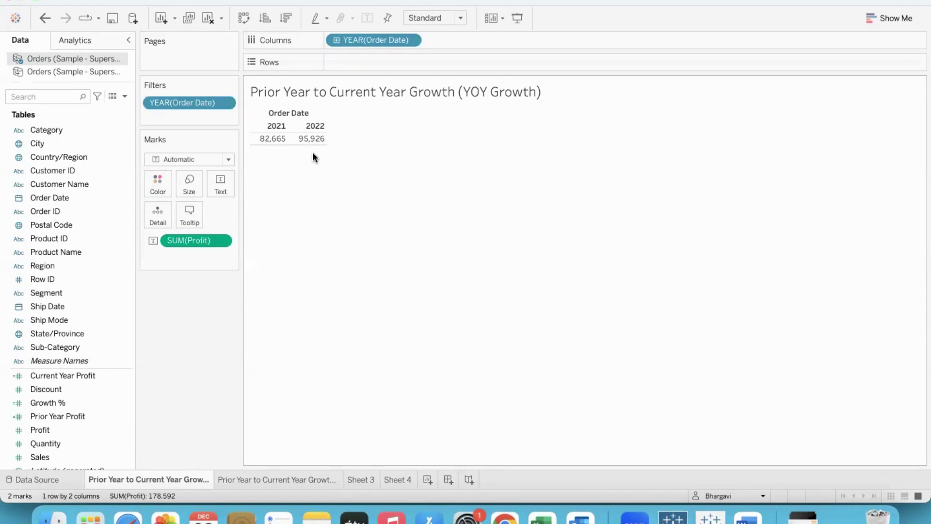
Step: Make SUM(Profit) a Year Over Year Growth quick table calculation, showing 16.04% for 2022
left_click(220, 241)
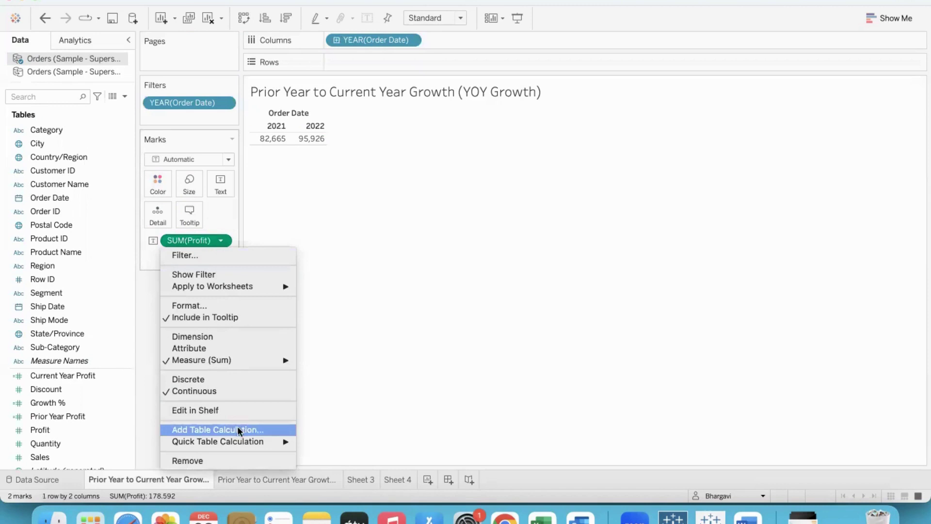
mouse_move(241, 442)
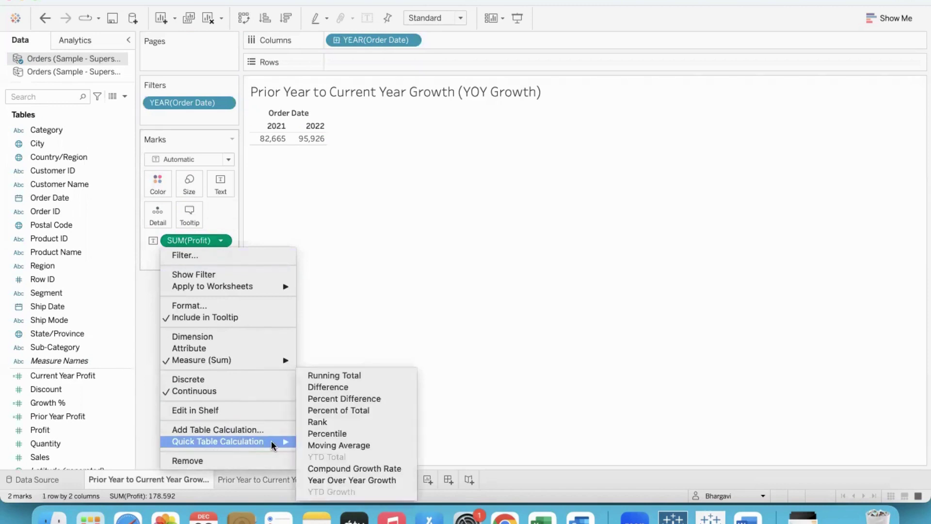
left_click(406, 482)
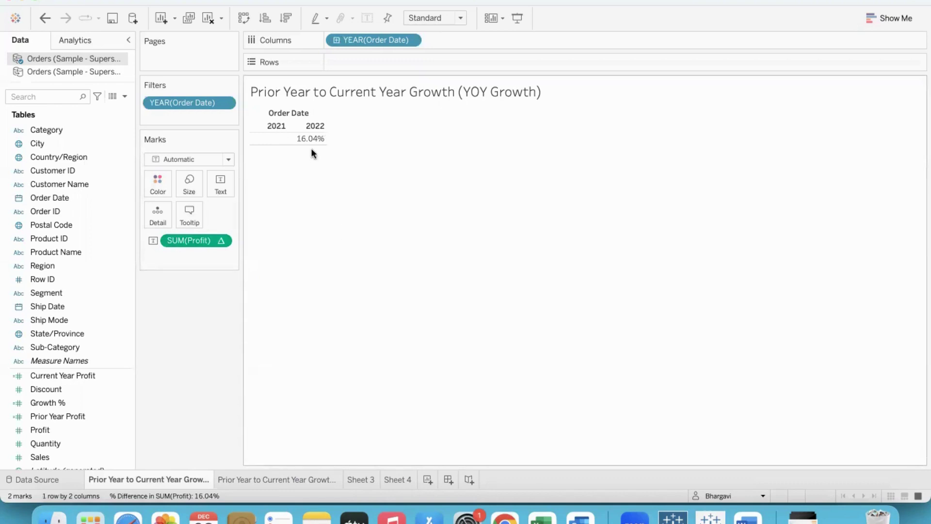
Step: Add plain Profit back onto the table beside the growth row
left_click_drag(64, 428, 300, 139)
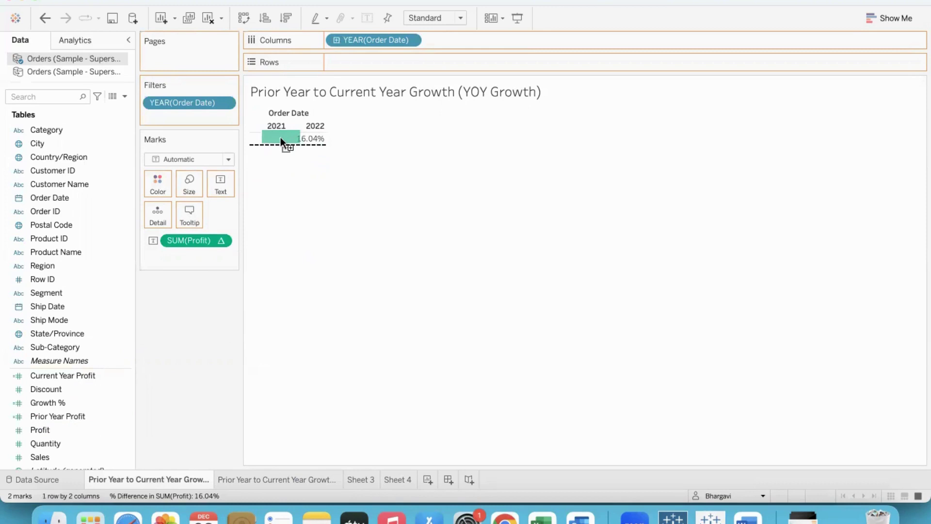
mouse_move(288, 139)
left_mouse_down()
mouse_move(313, 140)
mouse_move(265, 139)
mouse_move(296, 140)
mouse_move(283, 133)
left_mouse_up()
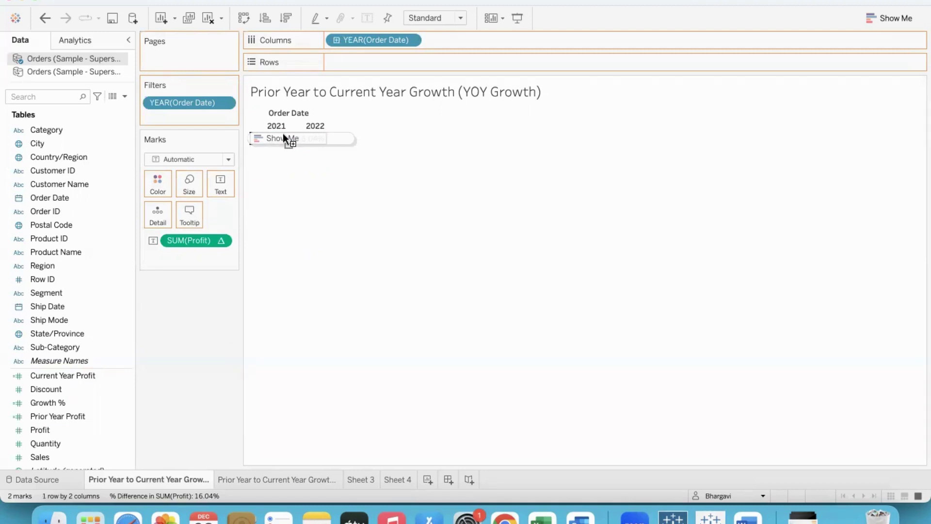
left_click_drag(283, 133, 284, 132)
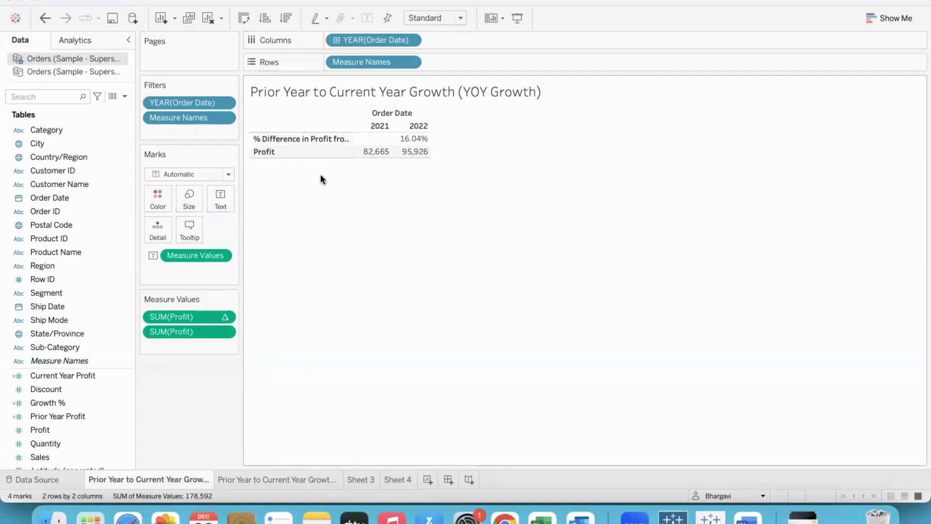
Step: Convert the second Profit measure to Percent Difference and add plain Profit back to Measure Values
left_click(226, 332)
mouse_move(241, 468)
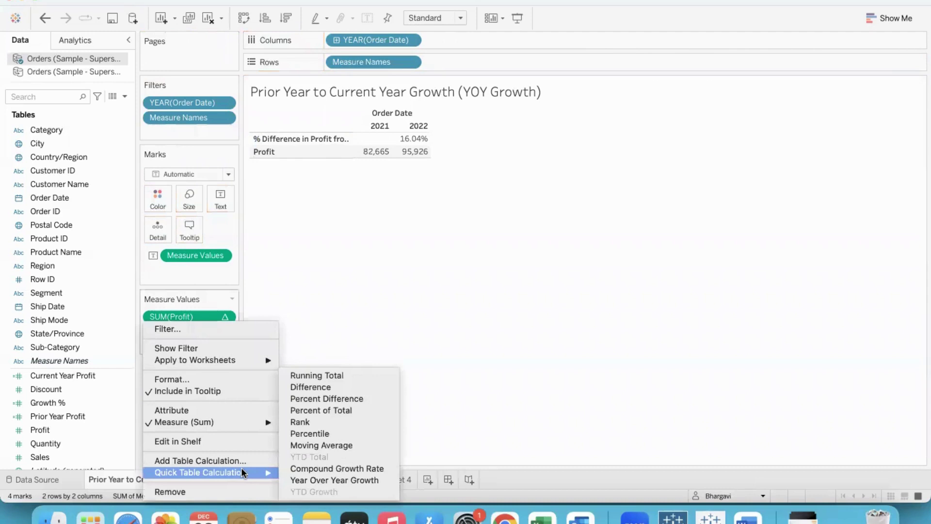
left_click(390, 398)
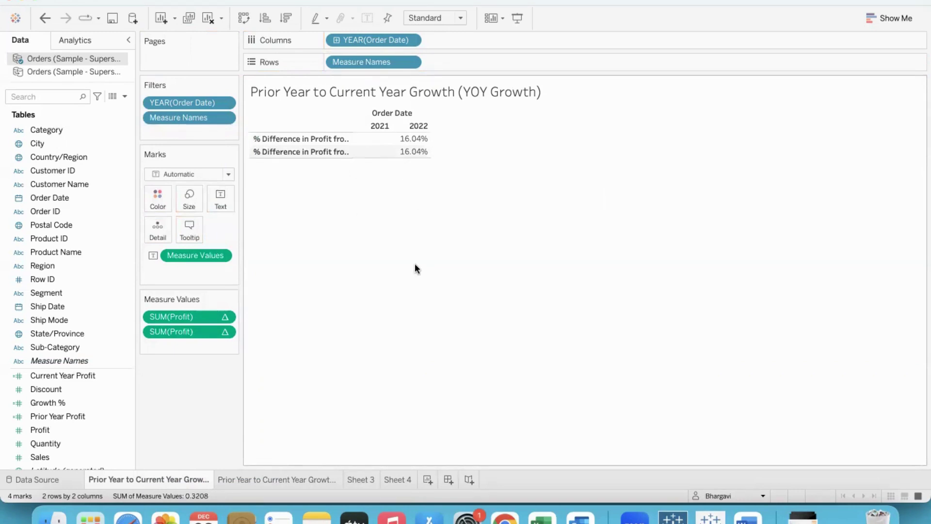
left_click_drag(78, 429, 199, 309)
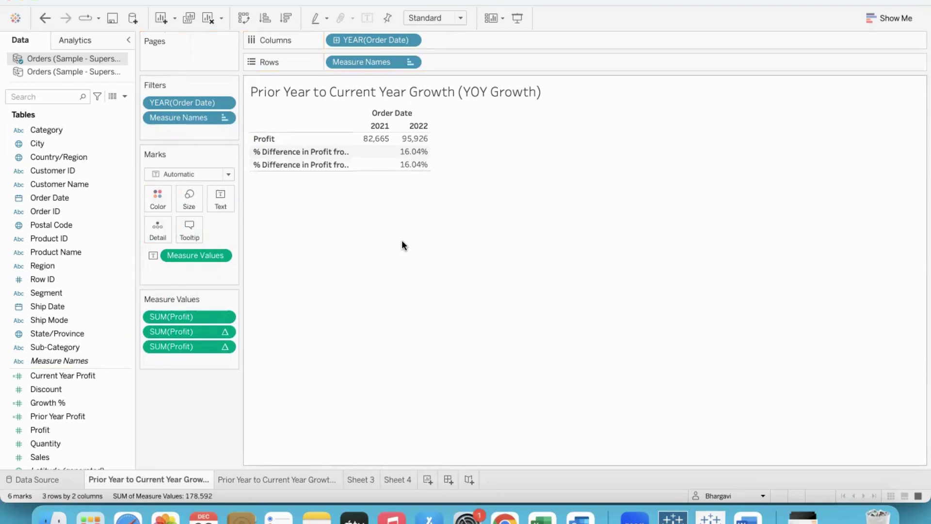
Step: Open the Current Year Profit calculation and move its editor away from the crosstab
left_click(127, 377)
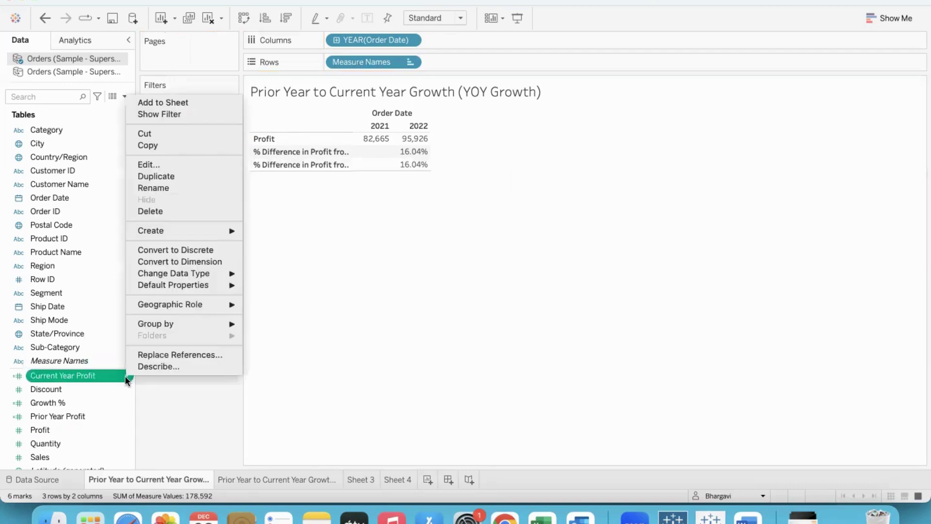
left_click(187, 163)
left_click_drag(540, 229, 614, 192)
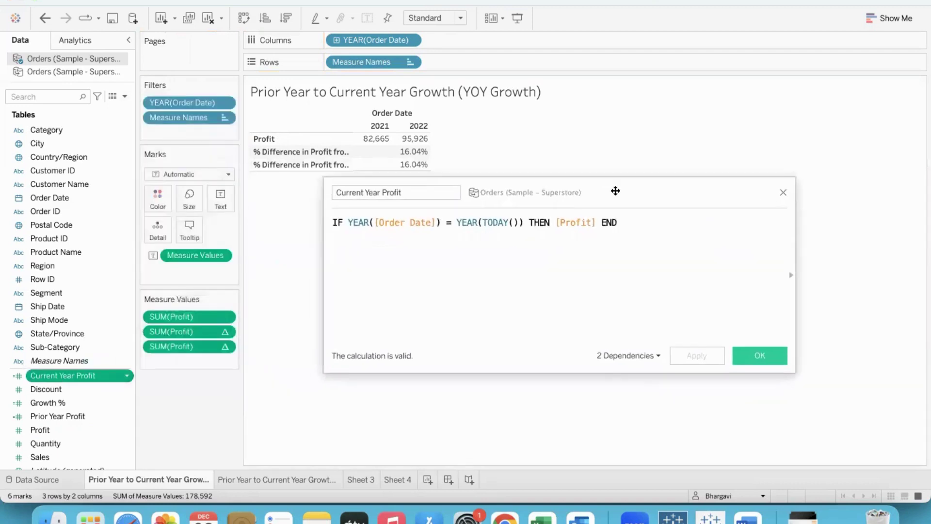
Step: Select YEAR([Order Date]) and YEAR(TODAY()) in the formula and underline TODAY() in red
left_click(344, 223)
left_click_drag(345, 222, 441, 221)
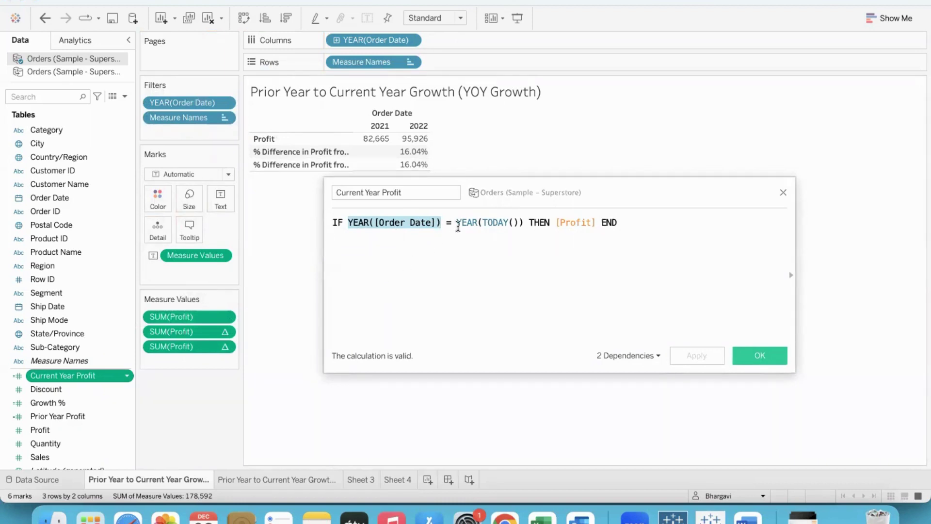
left_click_drag(458, 223, 525, 222)
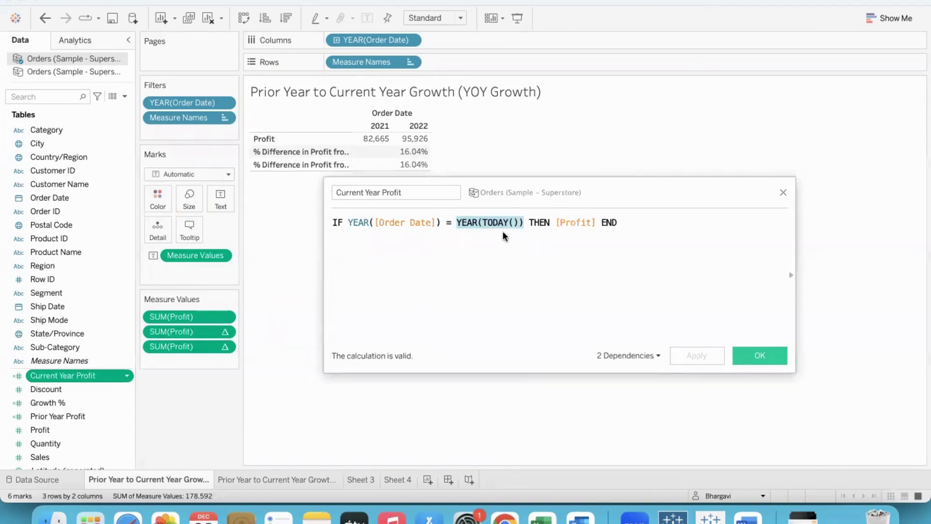
left_click_drag(481, 234, 527, 233)
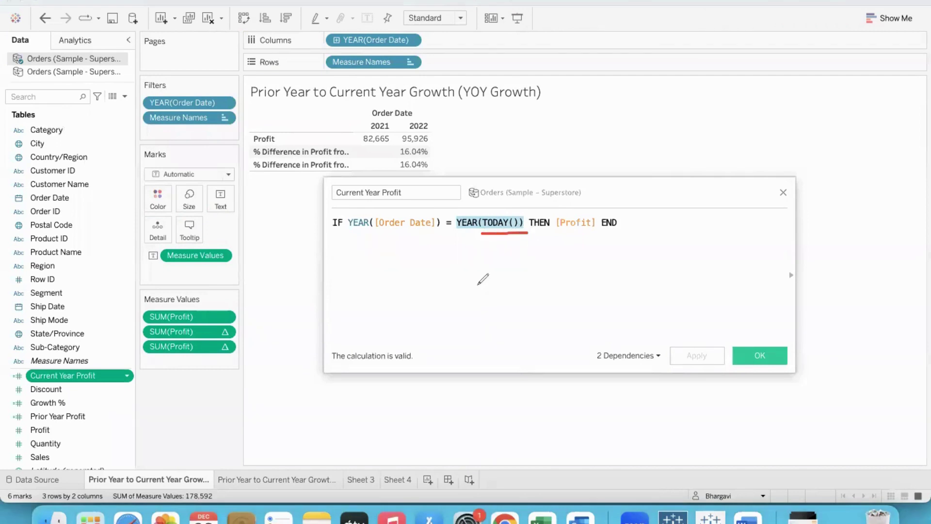
Step: Annotate YEAR(TODAY()) with a handwritten example date and 2022 in pen ink
mouse_move(476, 286)
left_mouse_down()
mouse_move(501, 301)
mouse_move(514, 281)
mouse_move(569, 287)
mouse_move(597, 258)
mouse_move(623, 275)
mouse_move(626, 252)
left_mouse_up()
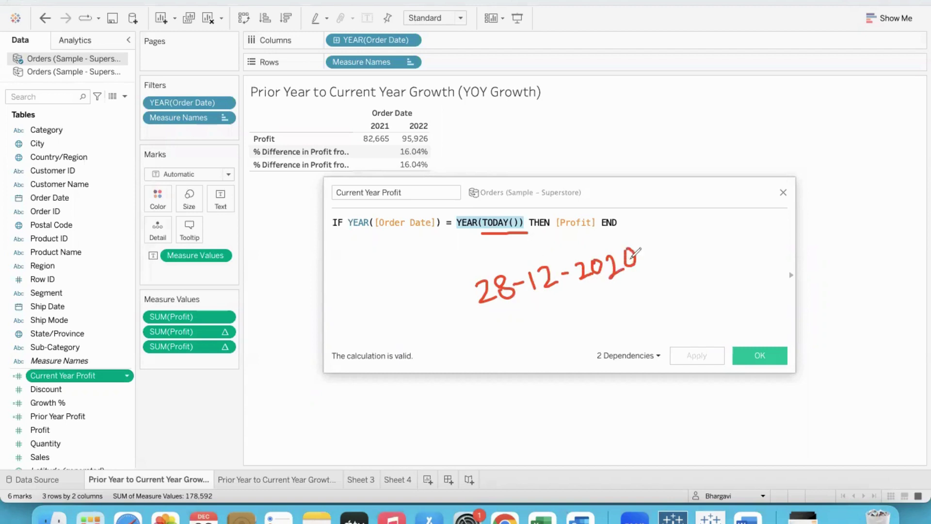
left_click_drag(628, 248, 656, 274)
left_click_drag(460, 234, 475, 232)
left_click_drag(458, 235, 476, 234)
mouse_move(592, 304)
left_mouse_down()
mouse_move(665, 238)
mouse_move(594, 245)
mouse_move(577, 275)
mouse_move(591, 304)
left_mouse_up()
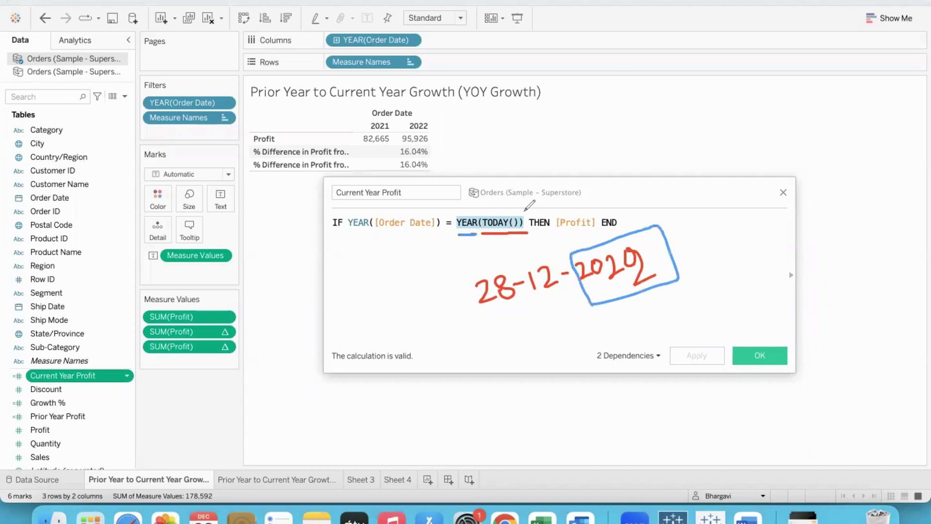
mouse_move(528, 210)
left_mouse_down()
mouse_move(456, 210)
mouse_move(458, 232)
mouse_move(521, 232)
mouse_move(528, 210)
left_mouse_up()
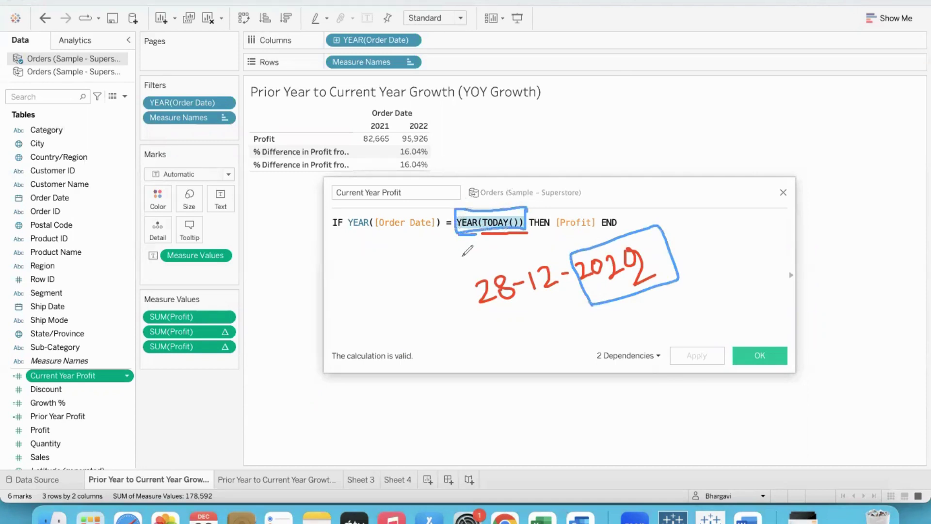
mouse_move(463, 253)
left_mouse_down()
mouse_move(469, 264)
mouse_move(483, 260)
left_mouse_up()
mouse_move(491, 247)
left_mouse_down()
mouse_move(487, 258)
mouse_move(496, 247)
mouse_move(530, 245)
left_mouse_up()
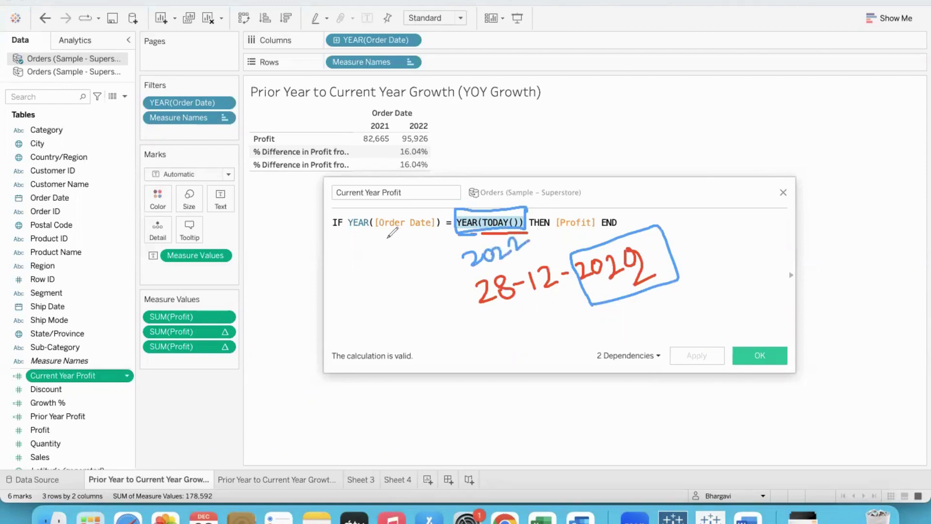
Step: Mark up YEAR(, [Profit] and the calculation name, then clear all the ink
left_click_drag(345, 235, 374, 235)
left_click_drag(561, 233, 600, 233)
mouse_move(405, 185)
left_mouse_down()
mouse_move(407, 200)
mouse_move(354, 183)
mouse_move(329, 194)
mouse_move(410, 199)
left_mouse_up()
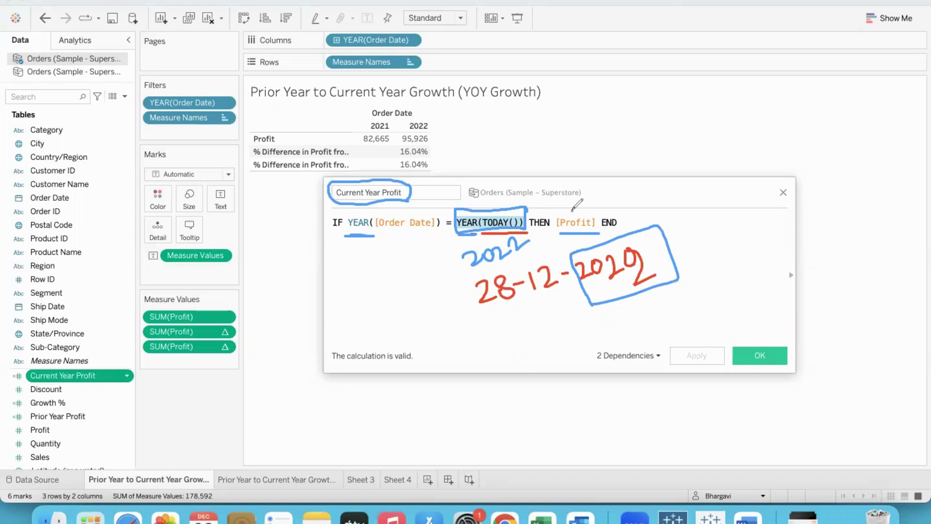
left_click_drag(573, 209, 592, 194)
key("Escape")
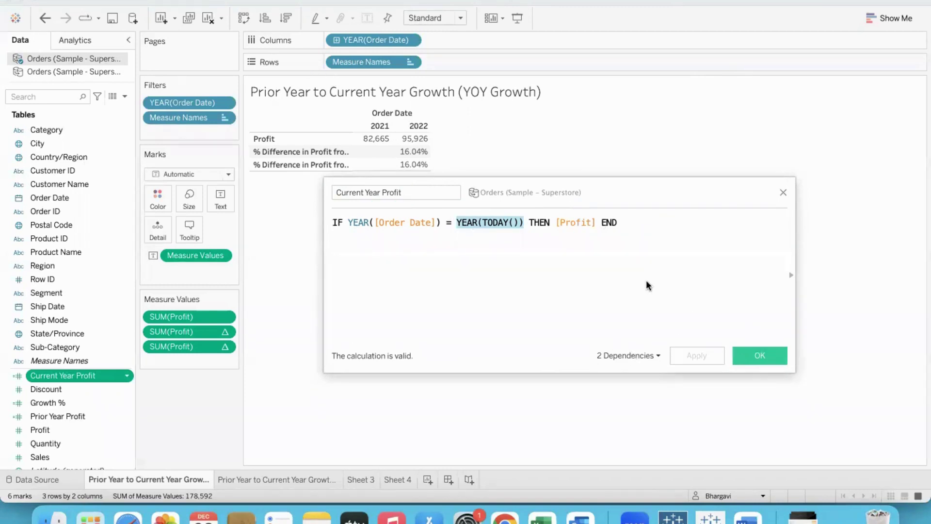
left_click(744, 355)
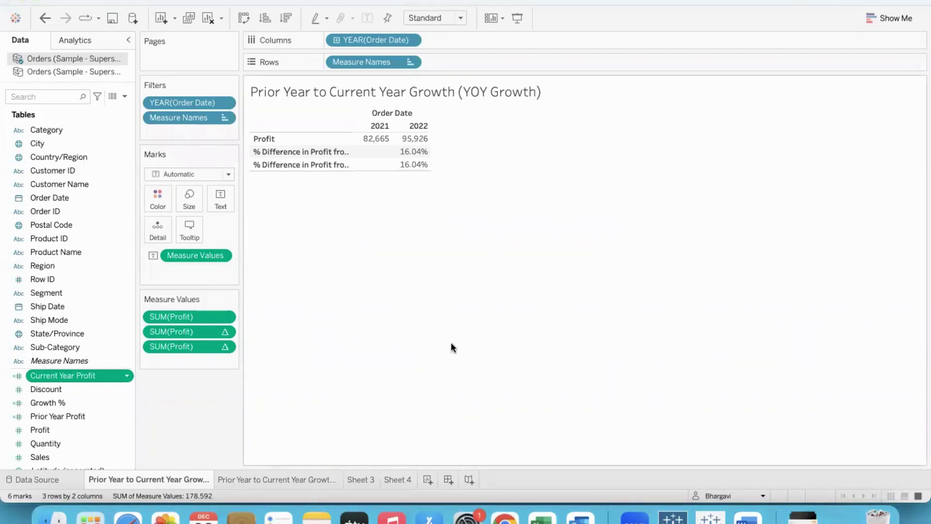
left_click(129, 415)
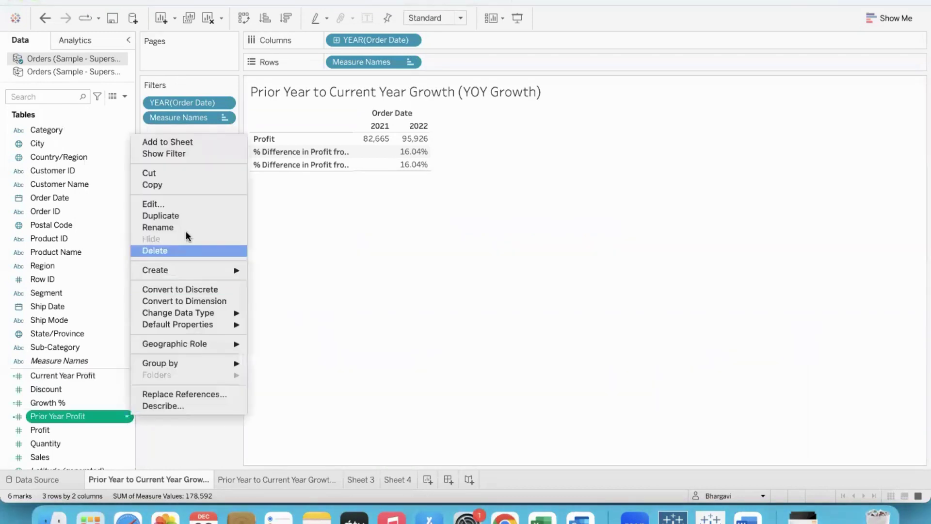
left_click(182, 202)
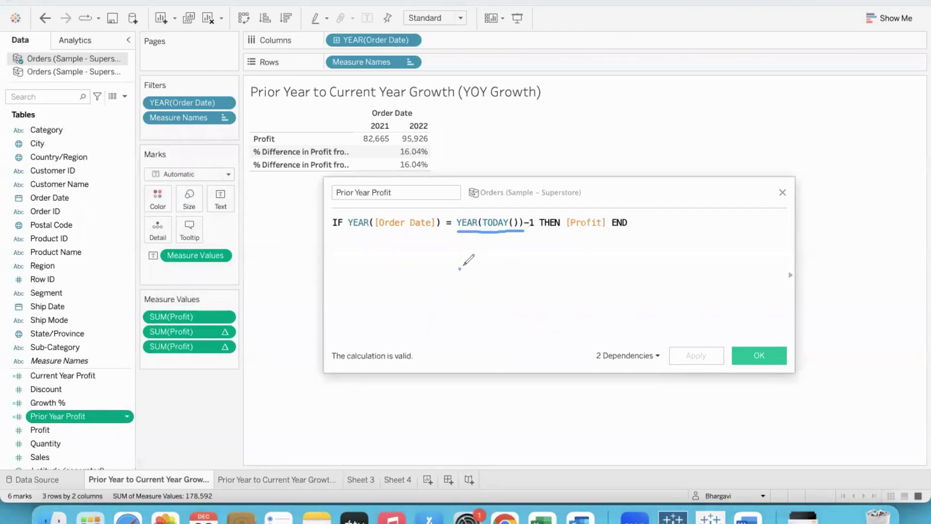
mouse_move(461, 266)
left_mouse_down()
mouse_move(470, 280)
mouse_move(478, 268)
mouse_move(508, 275)
mouse_move(519, 264)
left_mouse_up()
mouse_move(526, 232)
left_mouse_down()
mouse_move(538, 230)
mouse_move(533, 254)
mouse_move(545, 265)
left_mouse_up()
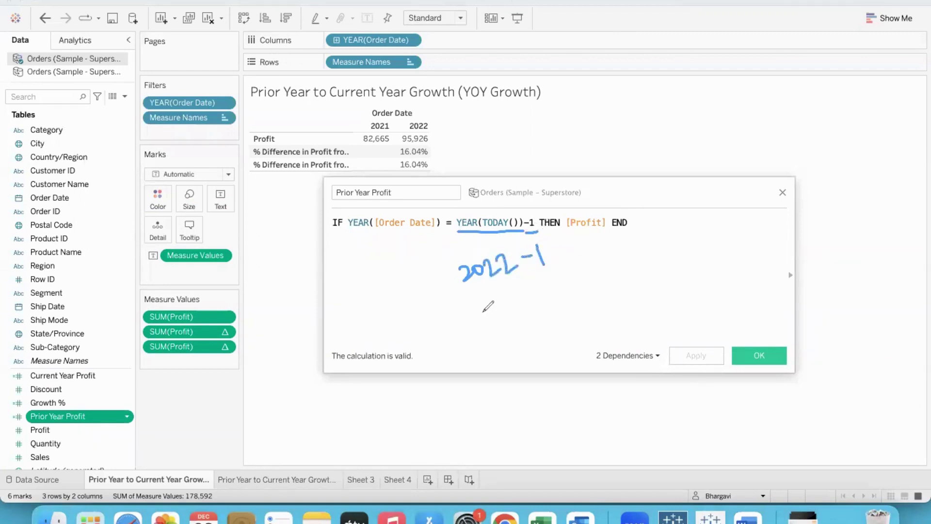
mouse_move(484, 304)
left_mouse_down()
mouse_move(501, 316)
mouse_move(515, 297)
mouse_move(551, 301)
left_mouse_up()
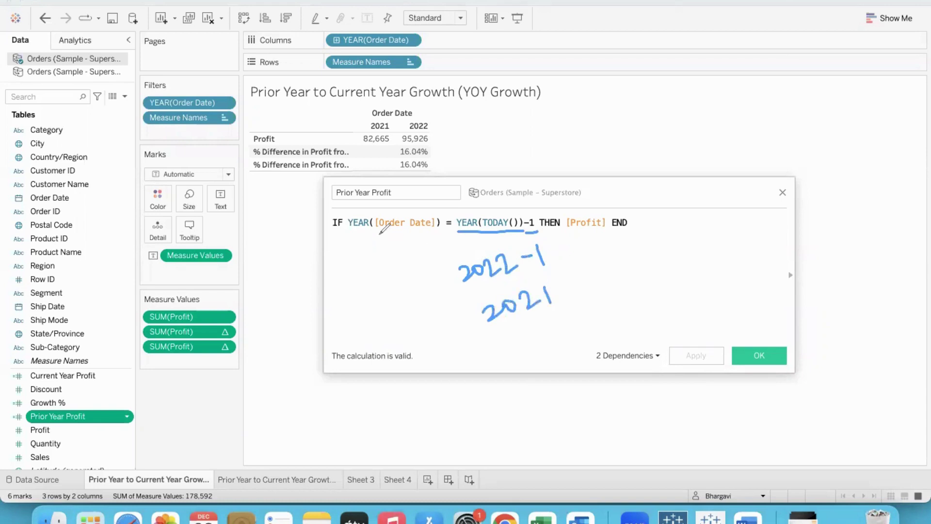
left_click_drag(379, 236, 432, 232)
left_click_drag(346, 236, 371, 234)
left_click_drag(582, 210, 604, 198)
mouse_move(398, 188)
left_mouse_down()
mouse_move(394, 200)
mouse_move(348, 180)
mouse_move(334, 203)
mouse_move(399, 196)
left_mouse_up()
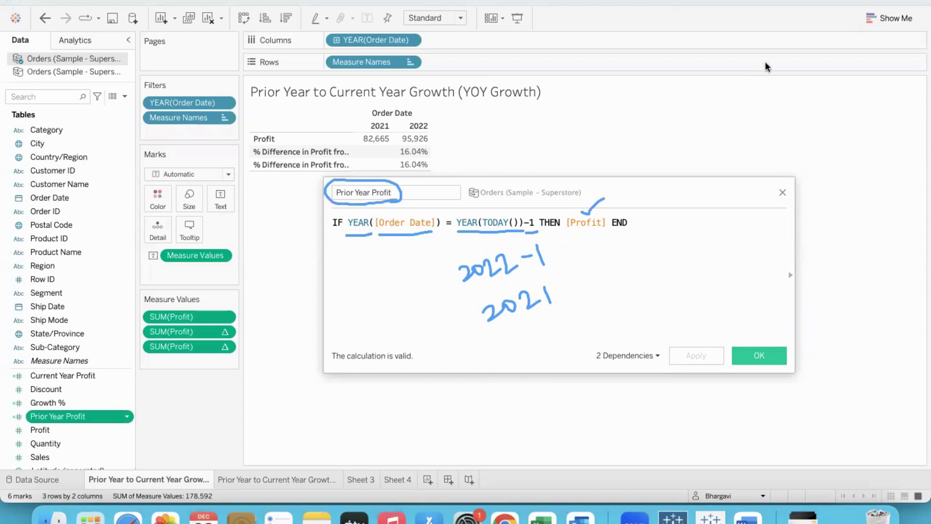
key("Escape")
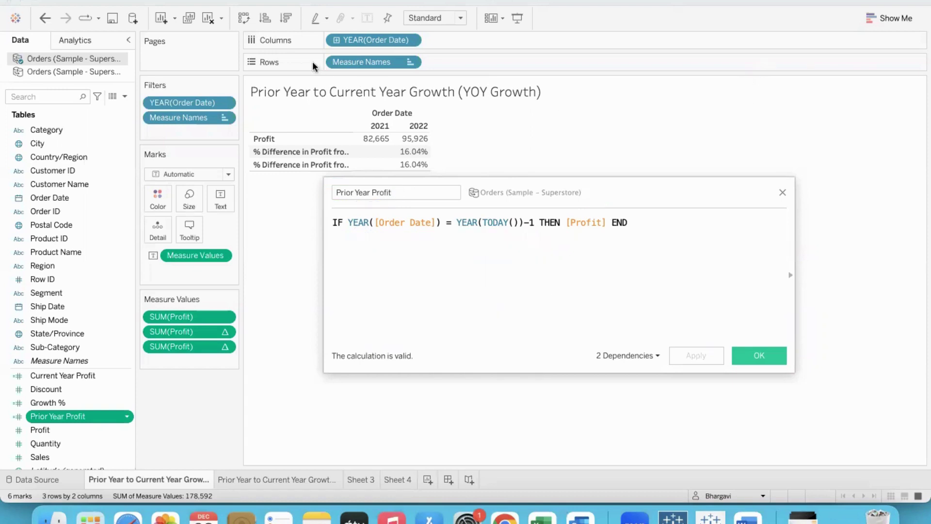
Step: Close the Prior Year Profit calculation unchanged and open the Growth % calculation for editing
left_click(768, 359)
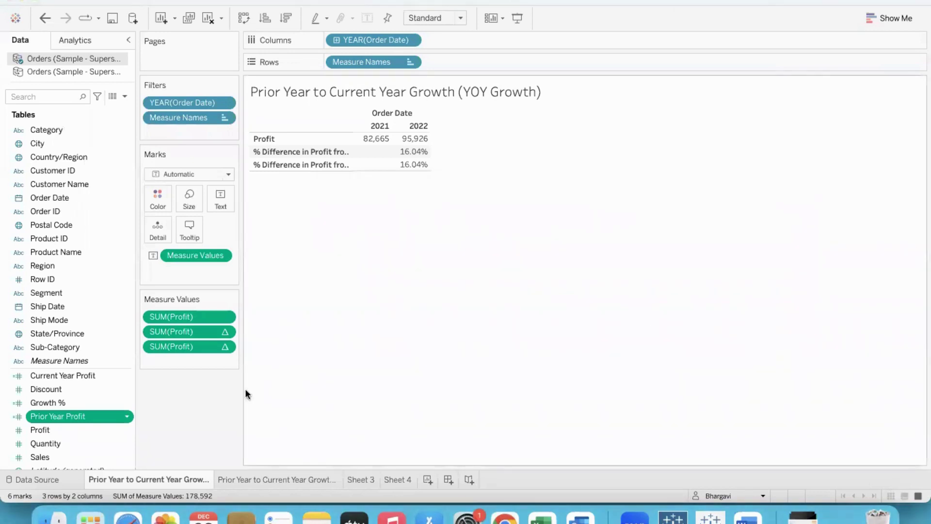
left_click(127, 404)
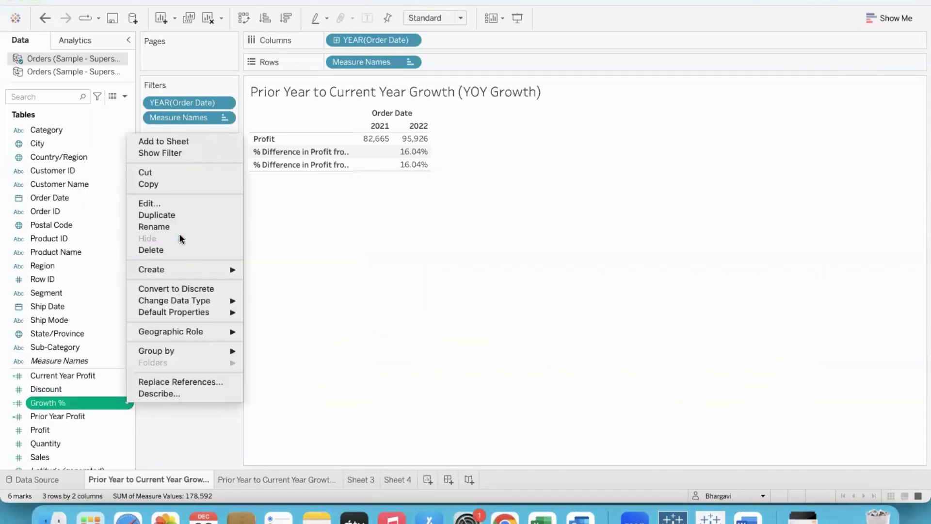
left_click(179, 201)
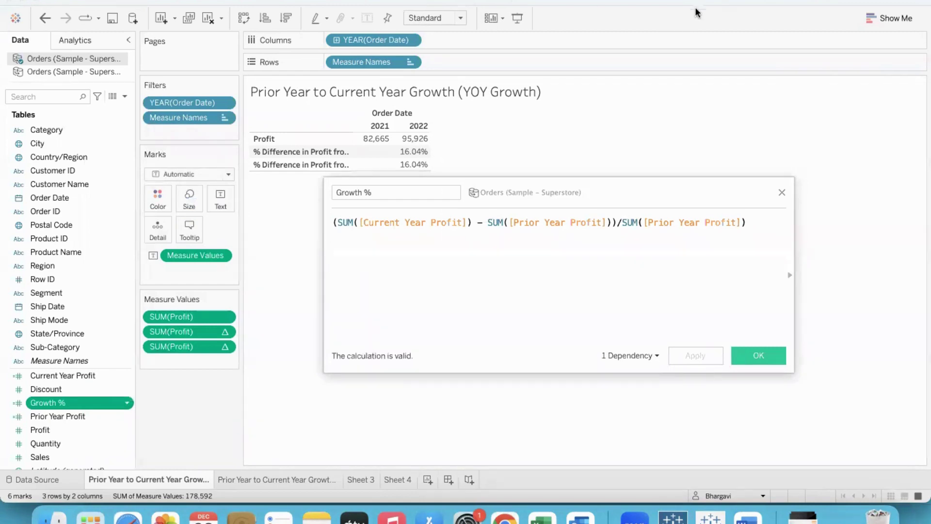
Step: Annotate the Growth % formula's profit terms, parentheses, minus and division signs, and write BODMAS below
left_click_drag(362, 234, 592, 233)
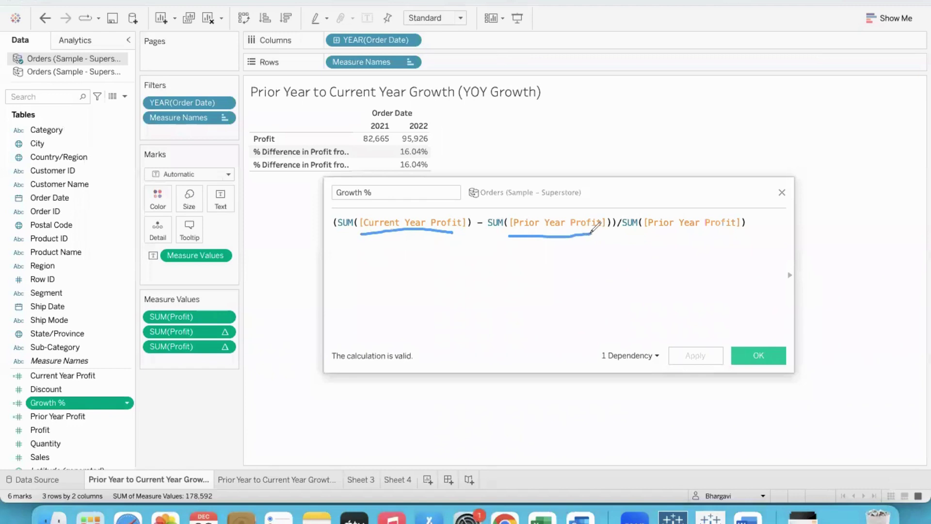
left_click_drag(658, 236, 723, 236)
left_click_drag(609, 207, 609, 241)
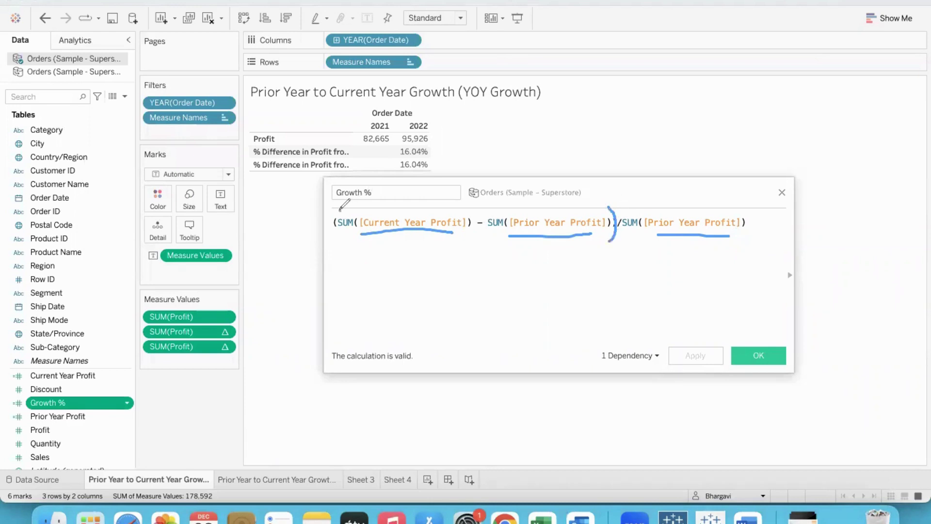
left_click_drag(336, 221, 342, 232)
left_click_drag(476, 238, 482, 238)
left_click_drag(619, 241, 627, 240)
left_click_drag(377, 307, 379, 341)
mouse_move(417, 307)
left_mouse_down()
mouse_move(418, 327)
mouse_move(438, 298)
mouse_move(456, 322)
mouse_move(500, 300)
mouse_move(515, 306)
mouse_move(538, 265)
mouse_move(553, 294)
mouse_move(552, 281)
mouse_move(569, 293)
left_mouse_up()
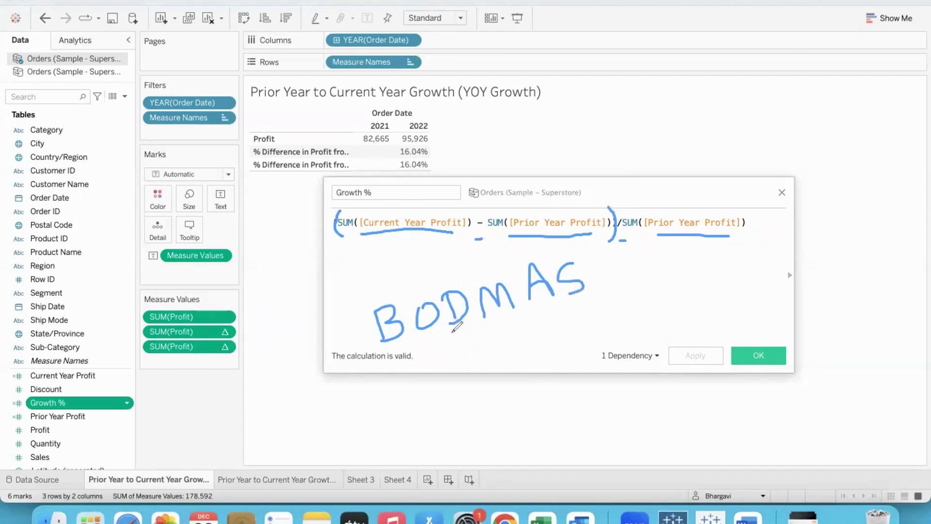
Step: Annotate BODMAS and circle the prior-year SUM and divisor in the Growth % formula
left_click_drag(449, 334, 473, 327)
left_click_drag(570, 303, 598, 297)
mouse_move(452, 336)
left_mouse_down()
mouse_move(473, 322)
mouse_move(468, 329)
left_mouse_up()
mouse_move(519, 198)
left_mouse_down()
mouse_move(508, 195)
mouse_move(493, 233)
mouse_move(518, 241)
left_mouse_up()
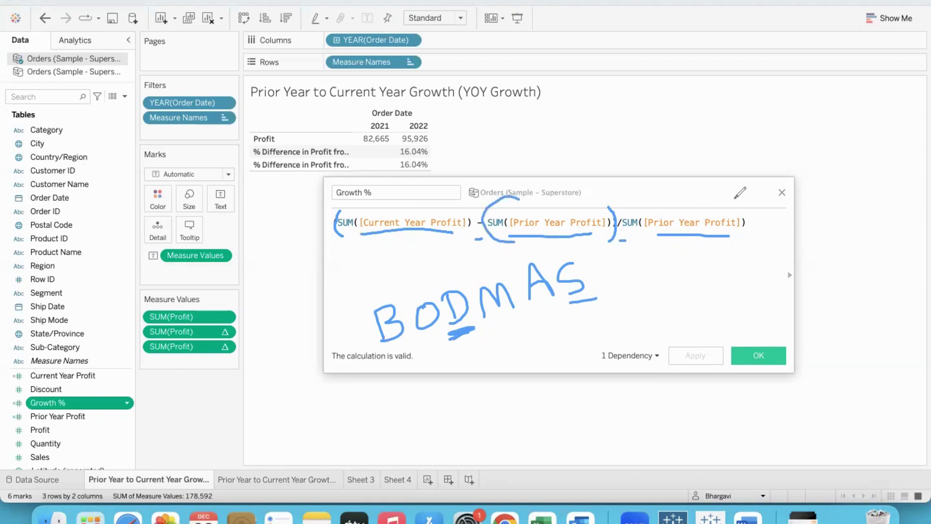
mouse_move(735, 198)
left_mouse_down()
mouse_move(772, 235)
mouse_move(753, 243)
left_mouse_up()
mouse_move(683, 265)
left_mouse_down()
mouse_move(689, 286)
mouse_move(706, 280)
left_mouse_up()
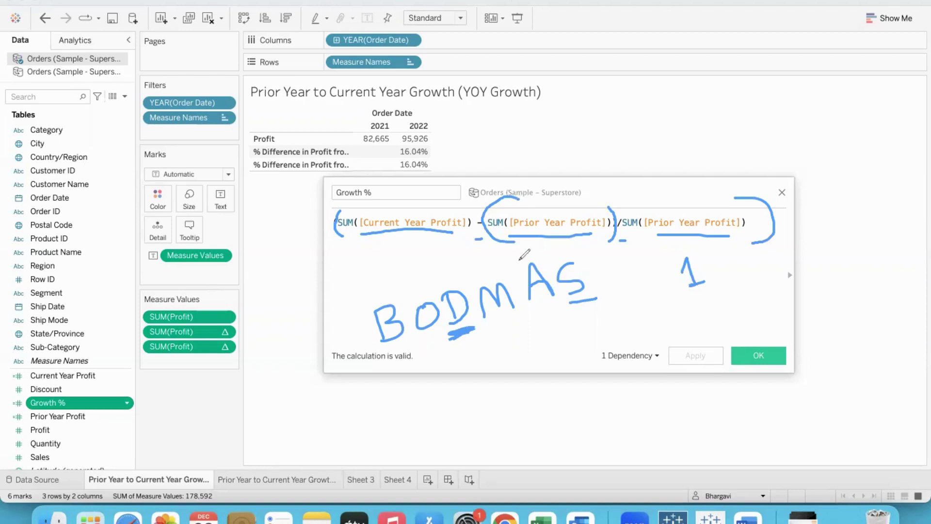
Step: Mark the minus sign and parentheses, then clear the ink and close Growth % unchanged
left_click_drag(454, 241, 493, 240)
mouse_move(602, 196)
left_mouse_down()
mouse_move(615, 213)
mouse_move(601, 255)
left_mouse_up()
mouse_move(341, 203)
left_mouse_down()
mouse_move(334, 226)
mouse_move(347, 252)
mouse_move(338, 204)
mouse_move(336, 227)
mouse_move(351, 245)
left_mouse_up()
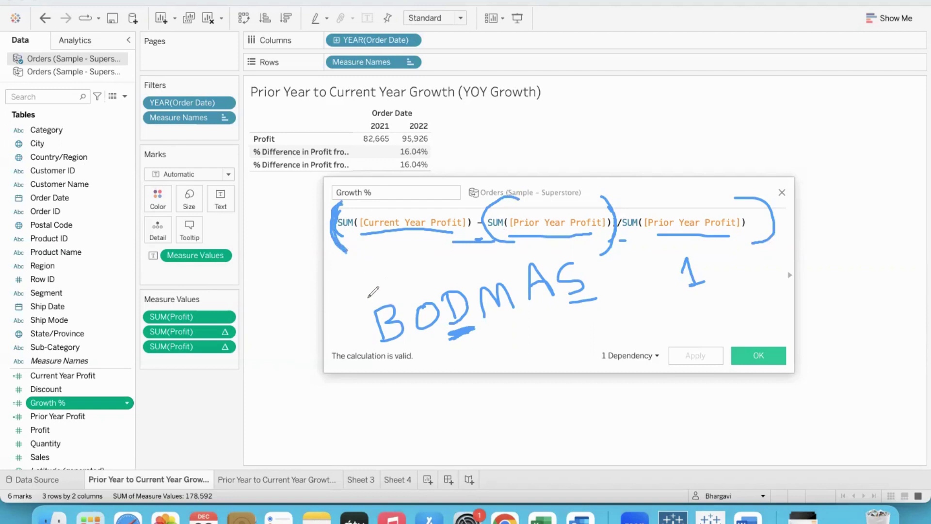
left_click_drag(364, 318, 389, 275)
key("Escape")
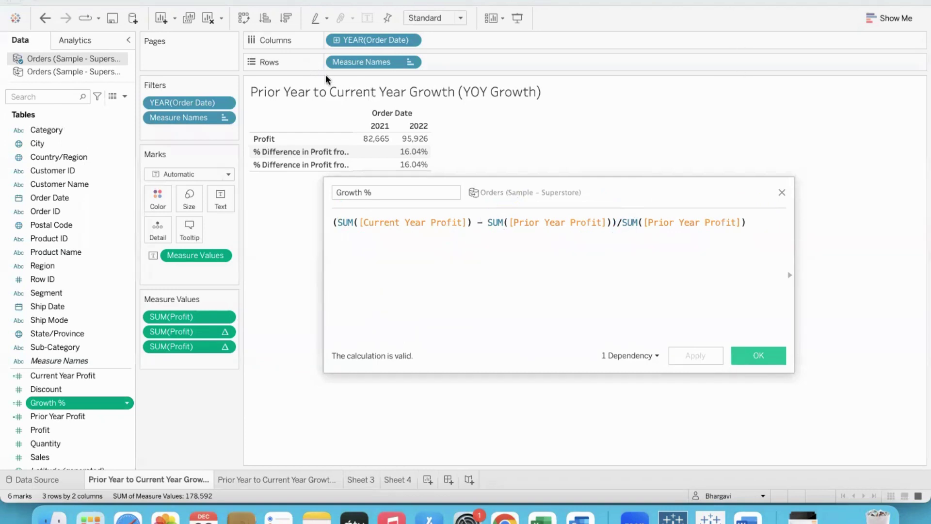
left_click(757, 356)
Step: Drop Growth % into the YOY Growth crosstab, then undo an accidental clear of that sheet
left_click_drag(87, 404, 8, 422)
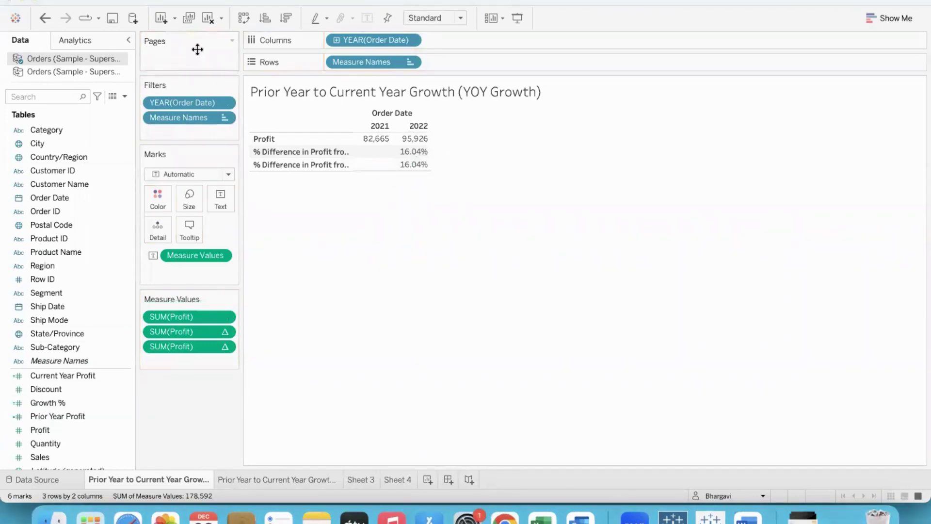
left_click(208, 18)
left_click(111, 181)
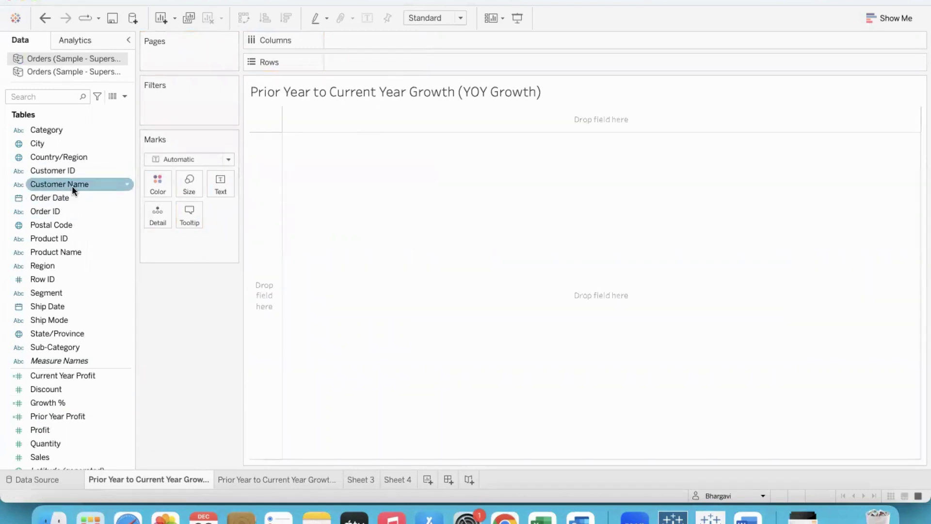
left_click_drag(63, 376, 22, 320)
key("super+z")
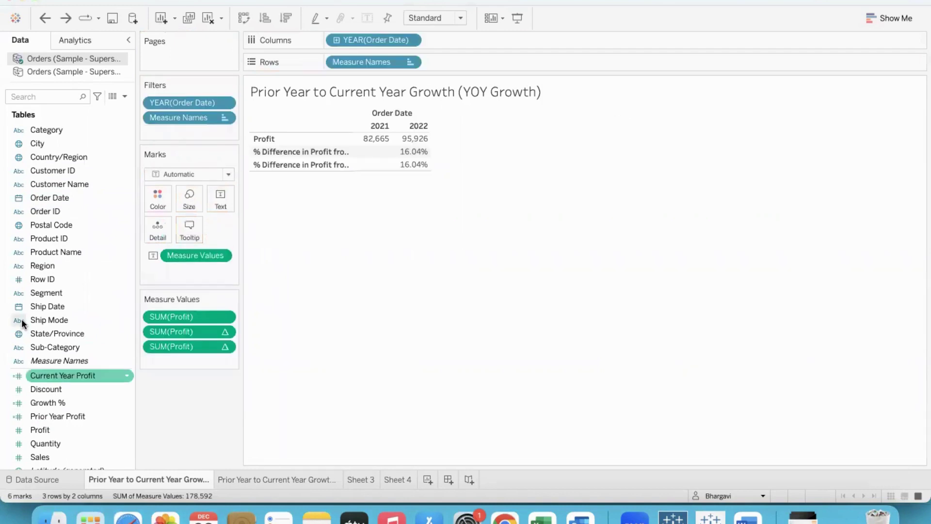
Step: Clear the Using Calculations sheet and build Prior Year Profit, Current Year Profit and Growth % rows
left_click(267, 478)
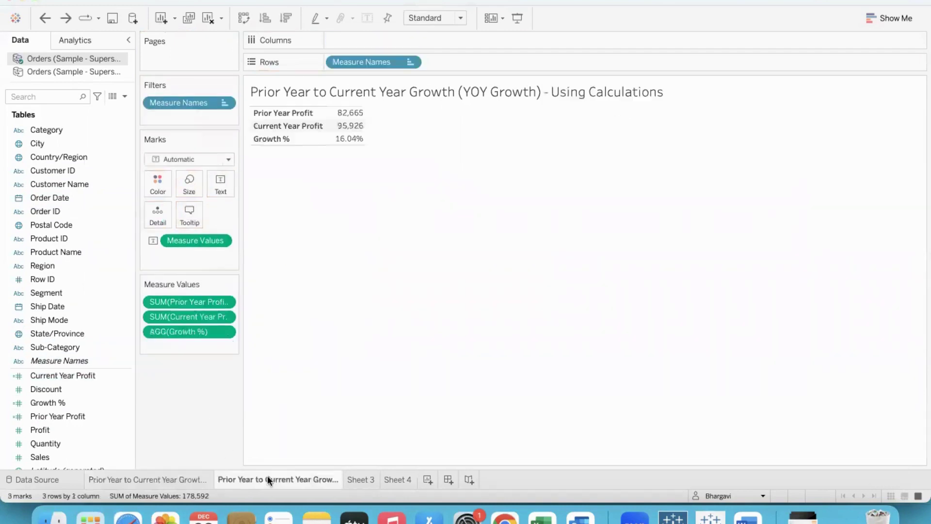
left_click(207, 20)
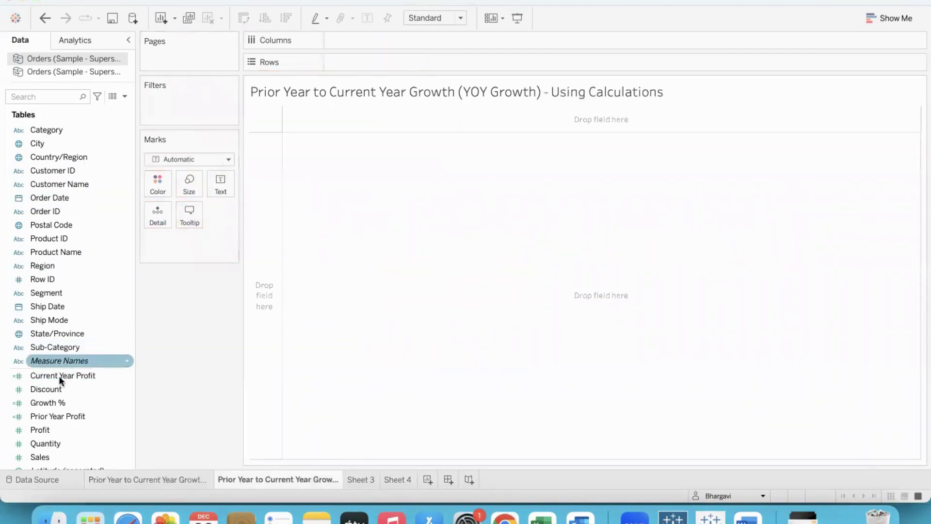
left_click_drag(59, 376, 222, 183)
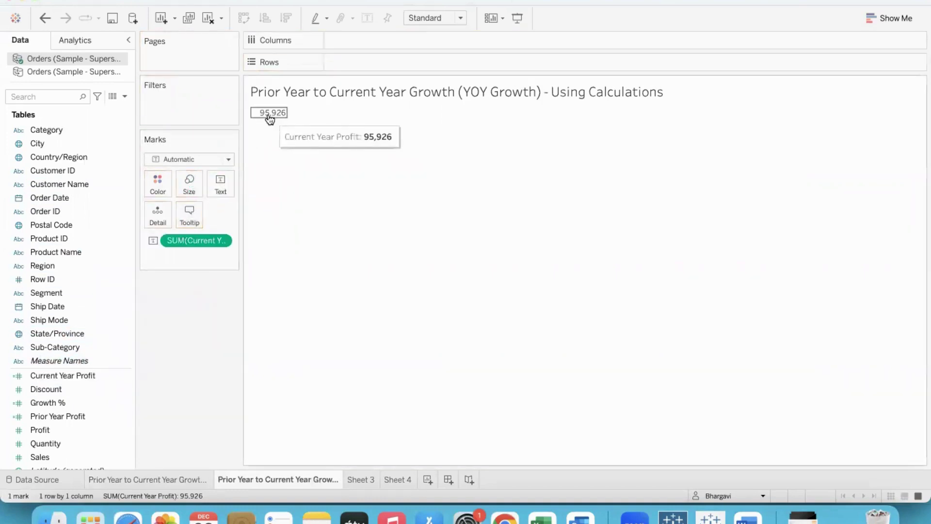
left_click_drag(73, 415, 269, 111)
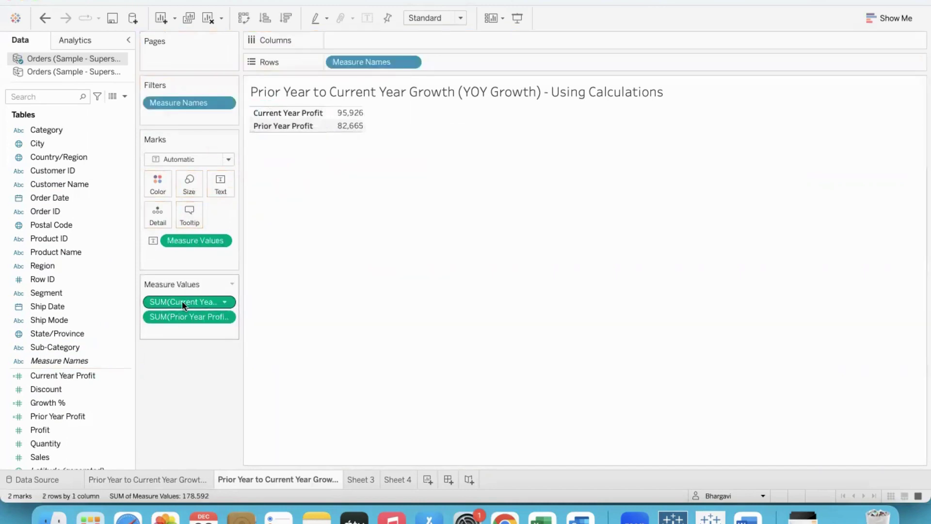
left_click_drag(183, 301, 182, 331)
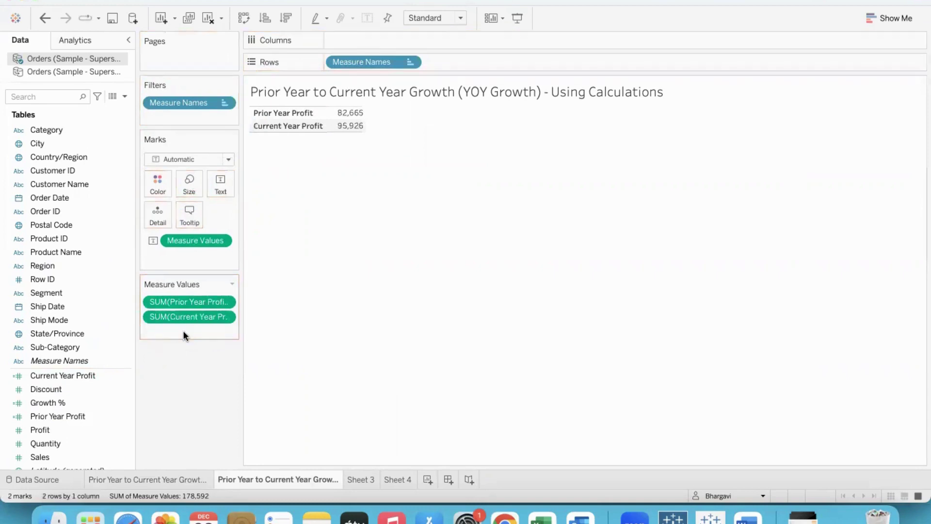
left_click_drag(78, 401, 351, 118)
Step: Format the Growth % numbers as a percentage so it reads 16.04%
right_click(353, 140)
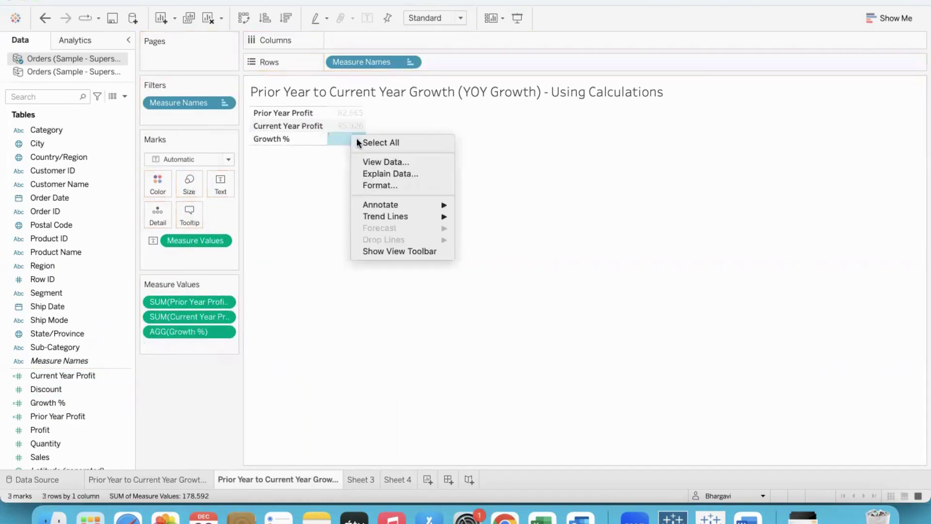
left_click(390, 188)
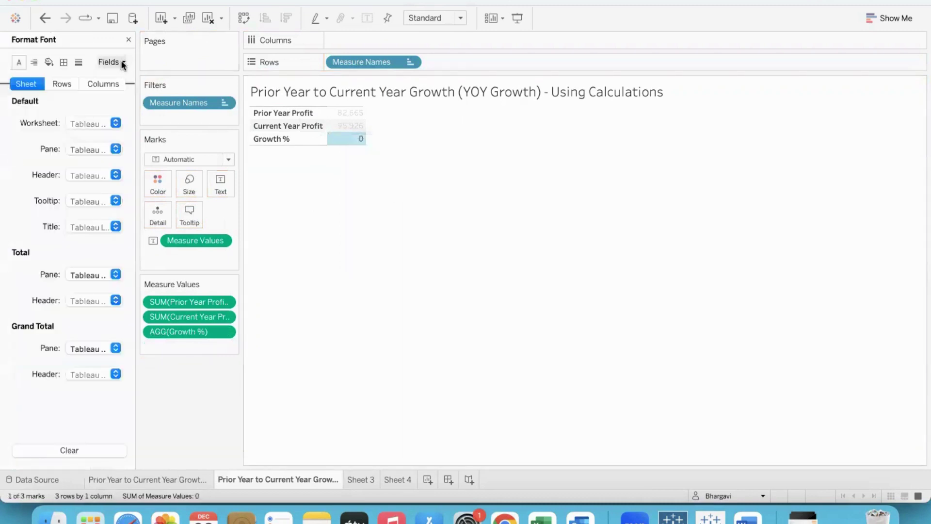
left_click(120, 61)
left_click(120, 122)
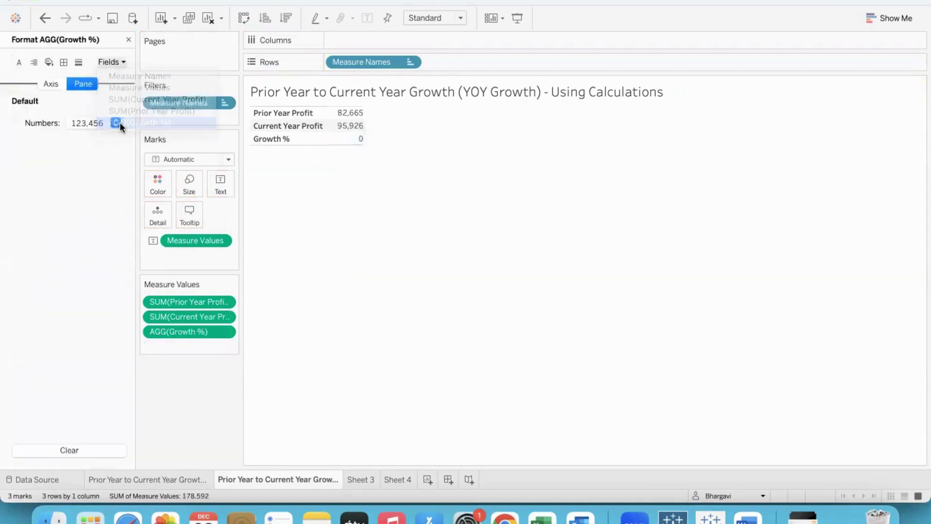
left_click(116, 123)
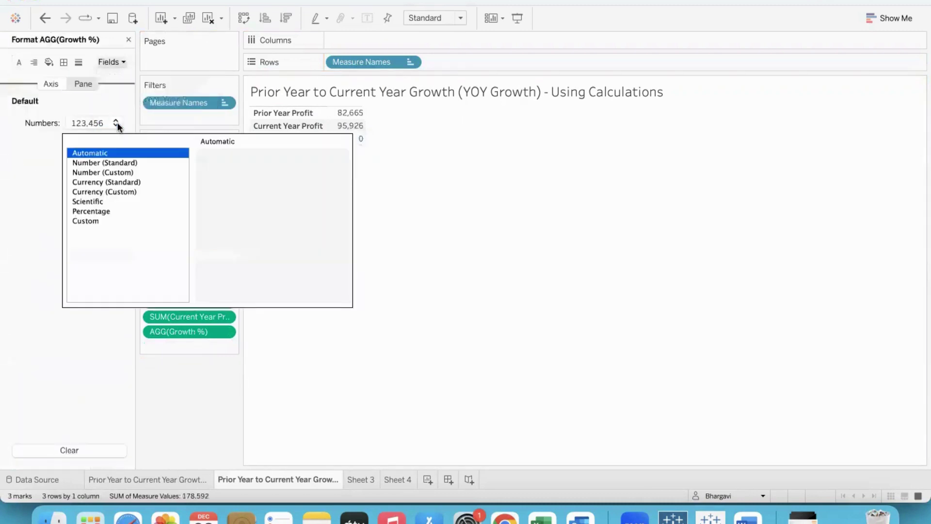
left_click(108, 211)
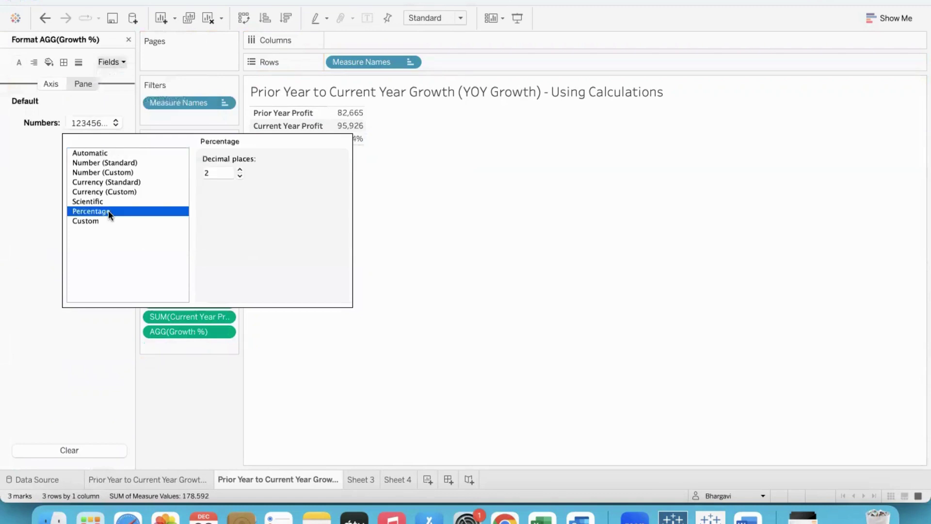
left_click(361, 216)
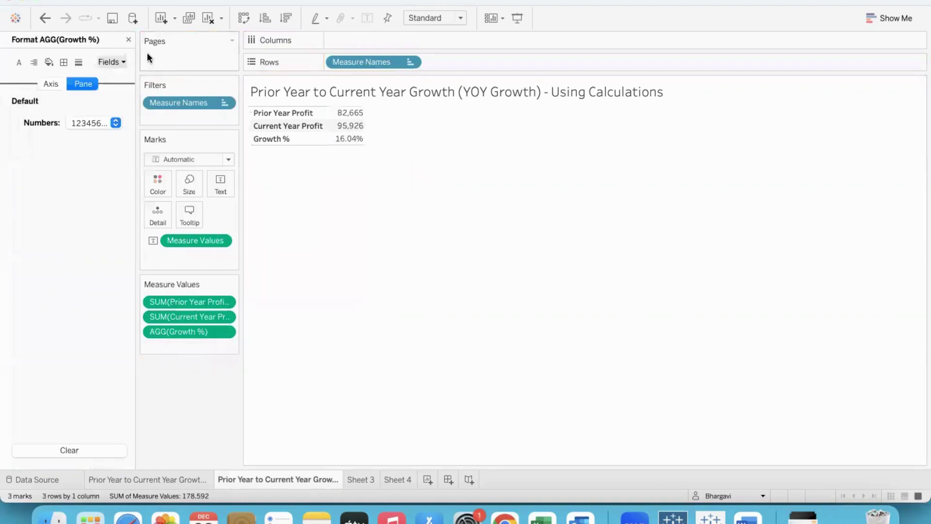
left_click(129, 39)
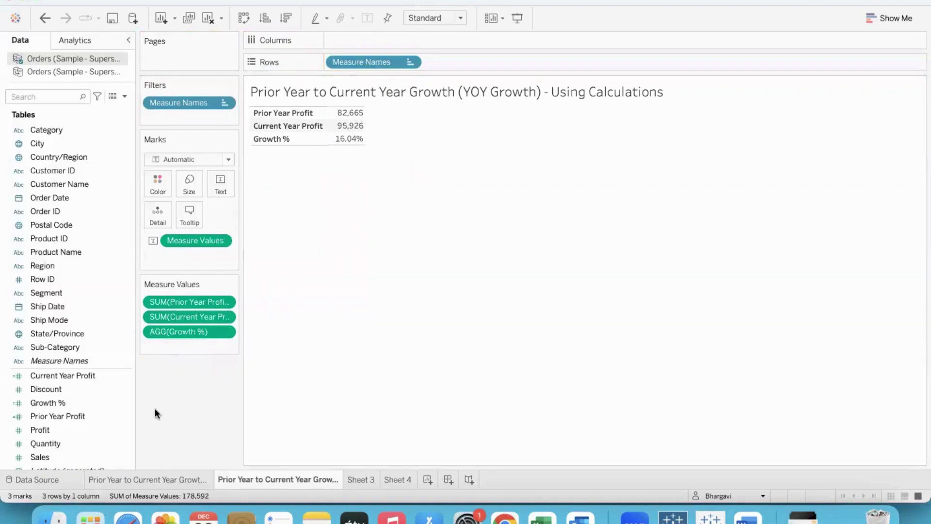
Step: Move Current Year Profit above Prior Year Profit and compare with the YOY quick-calculation sheet
left_click(160, 480)
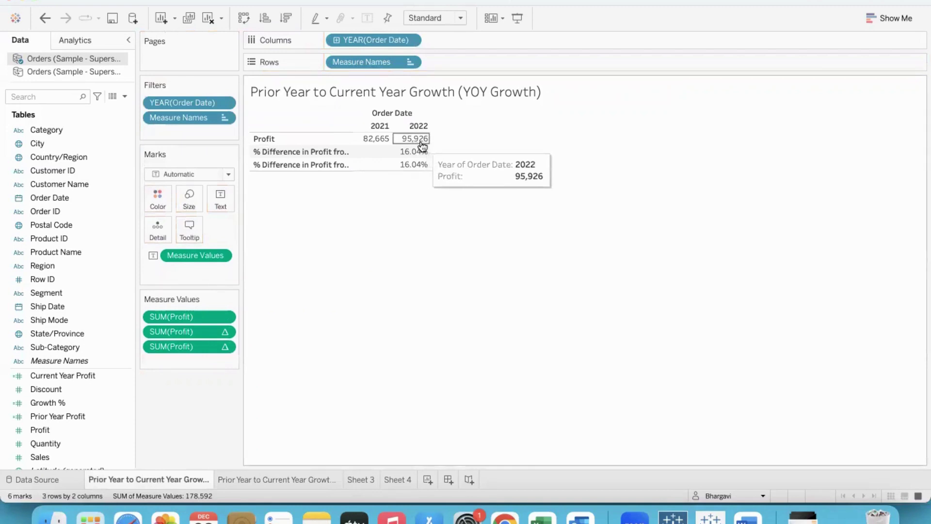
left_click(247, 479)
mouse_move(364, 135)
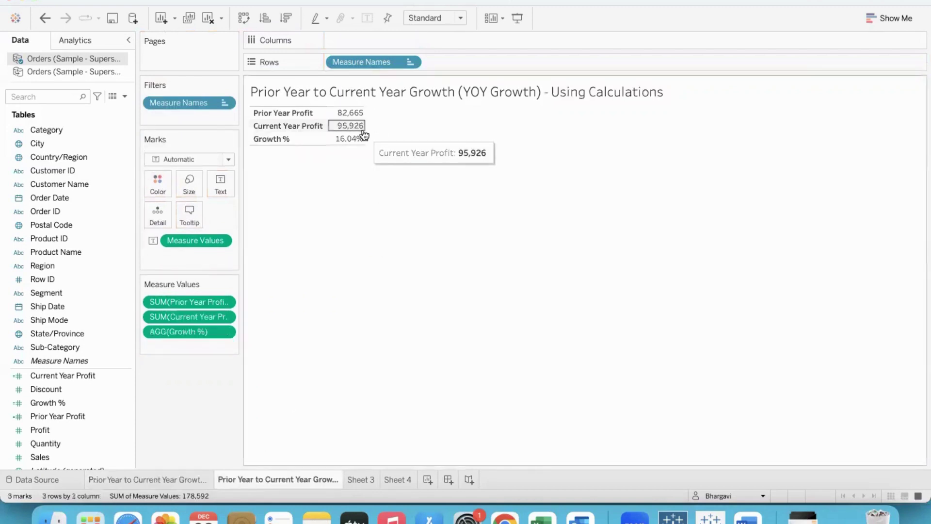
left_click_drag(205, 301, 212, 325)
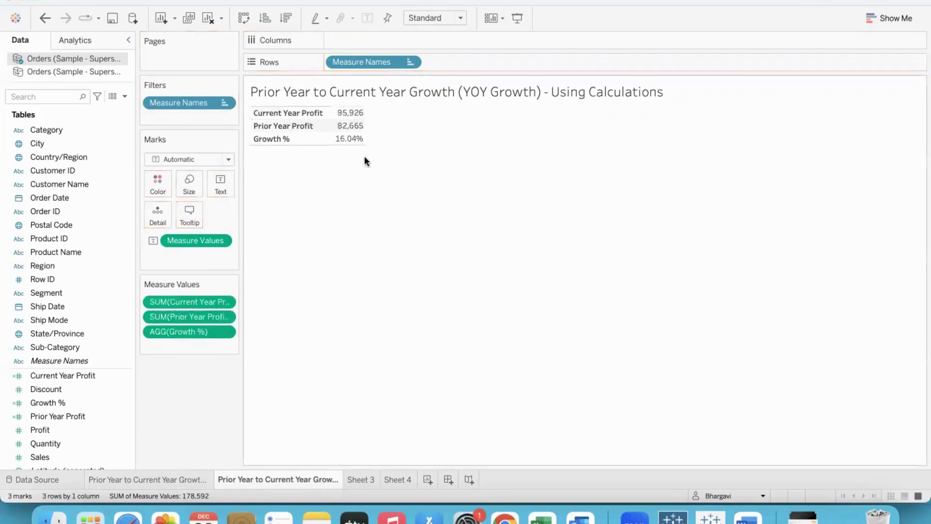
mouse_move(355, 148)
left_click(138, 479)
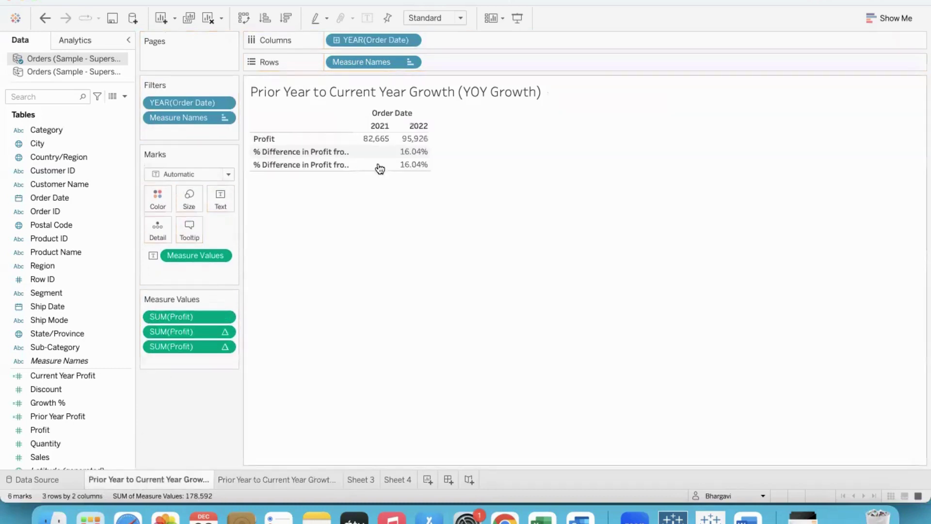
mouse_move(396, 146)
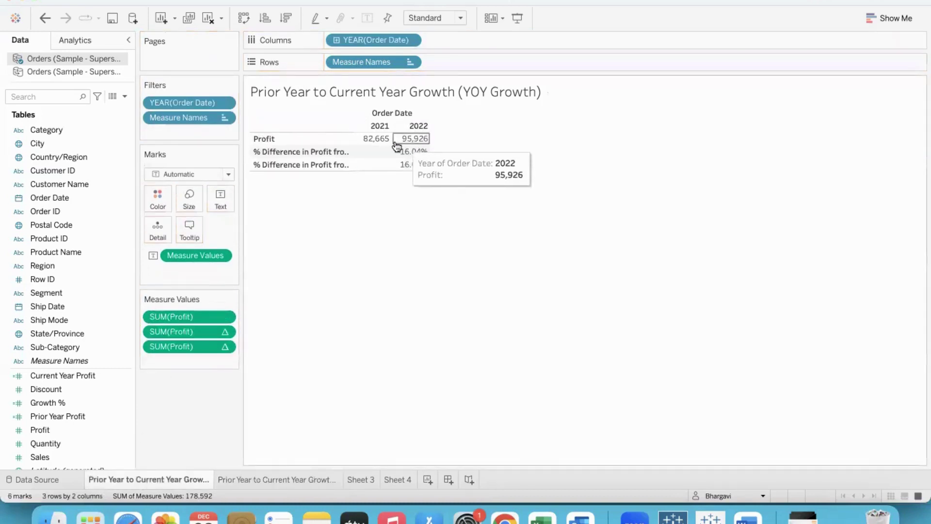
left_click(267, 480)
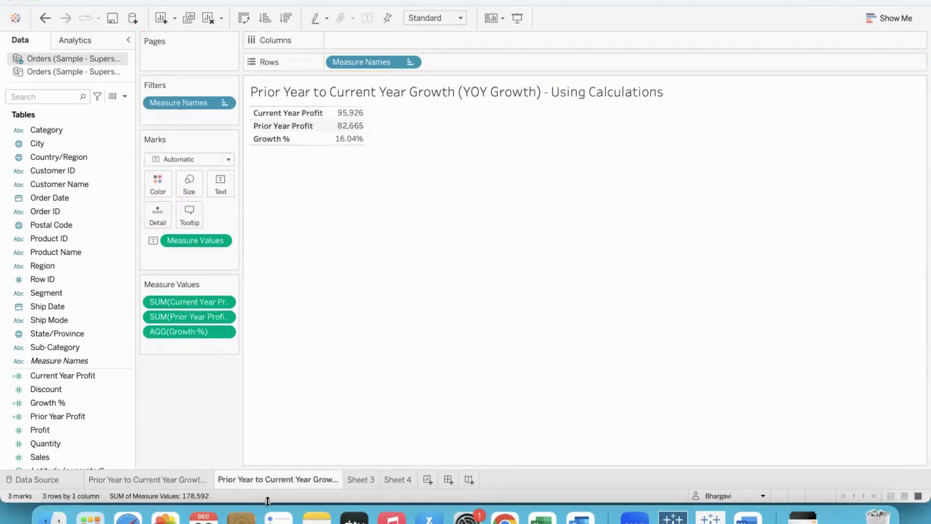
left_click(193, 480)
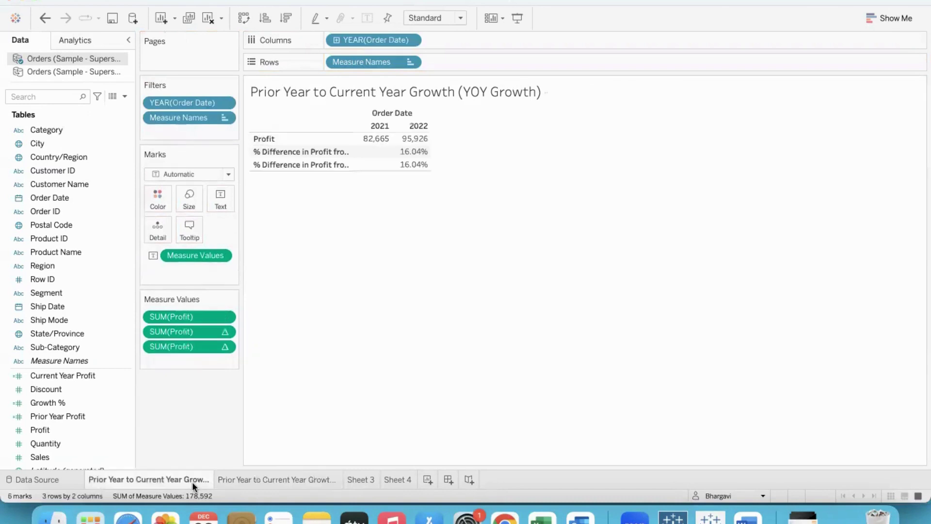
left_click(258, 479)
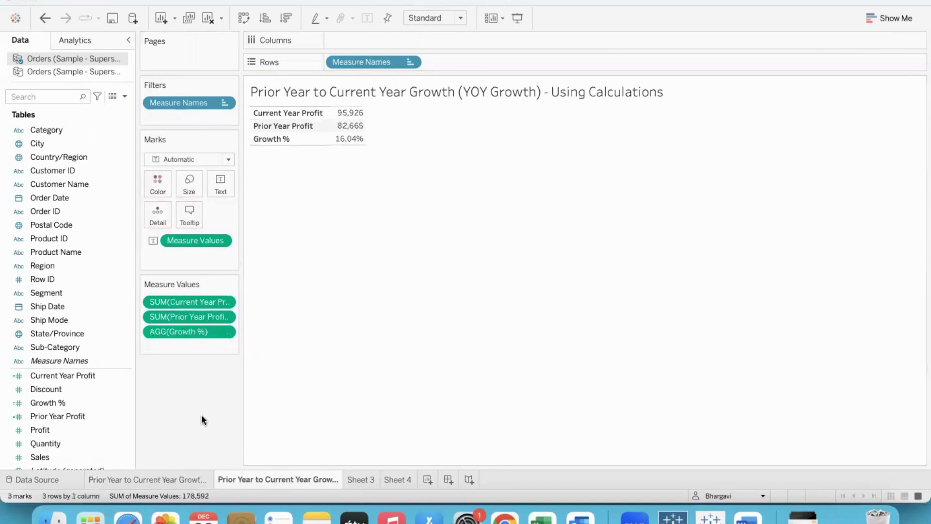
Step: On Sheet 3, use the second Orders data source and put Order Date years 2014–2017 on Rows
left_click(362, 479)
left_click(91, 72)
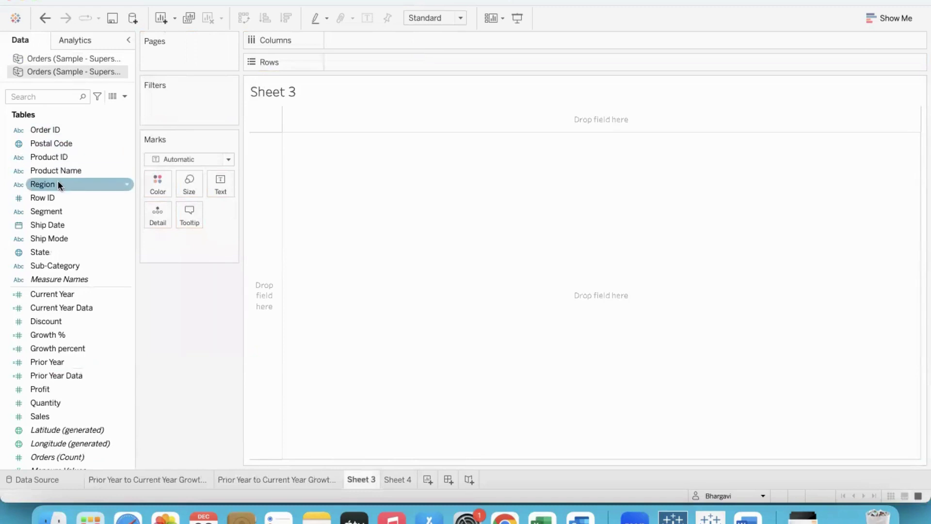
scroll(57, 180, "up", 3)
left_click_drag(48, 198, 360, 62)
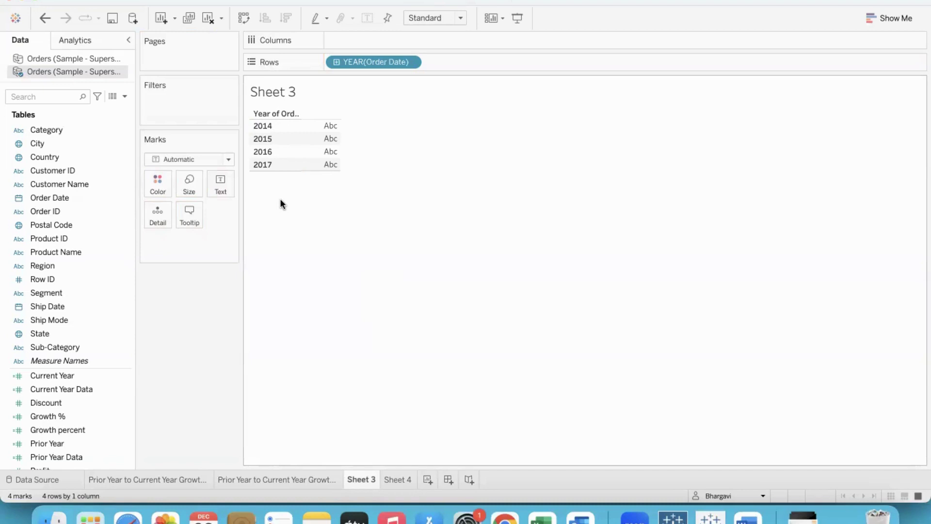
Step: Open the Current Year Data calculation and mark up its {FIXED : MAX([Order Date])} formula
left_click(127, 390)
left_click(129, 391)
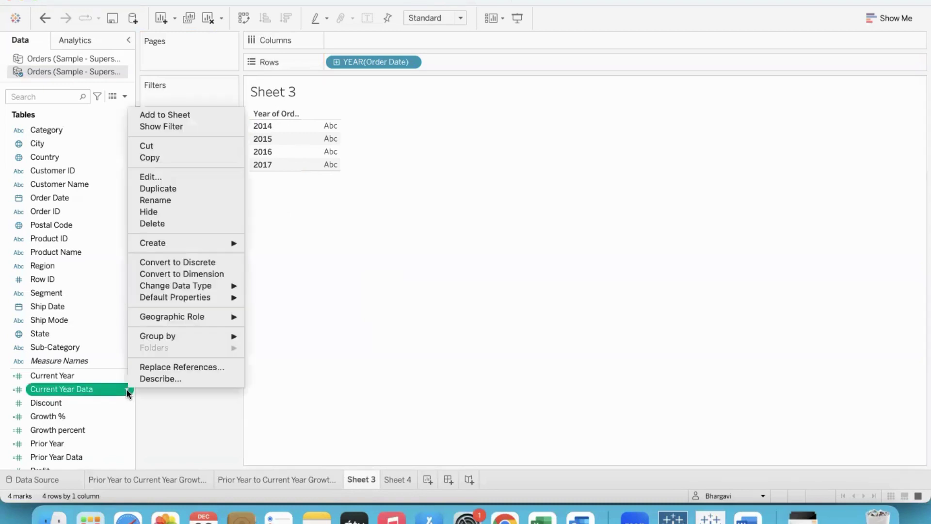
left_click(191, 176)
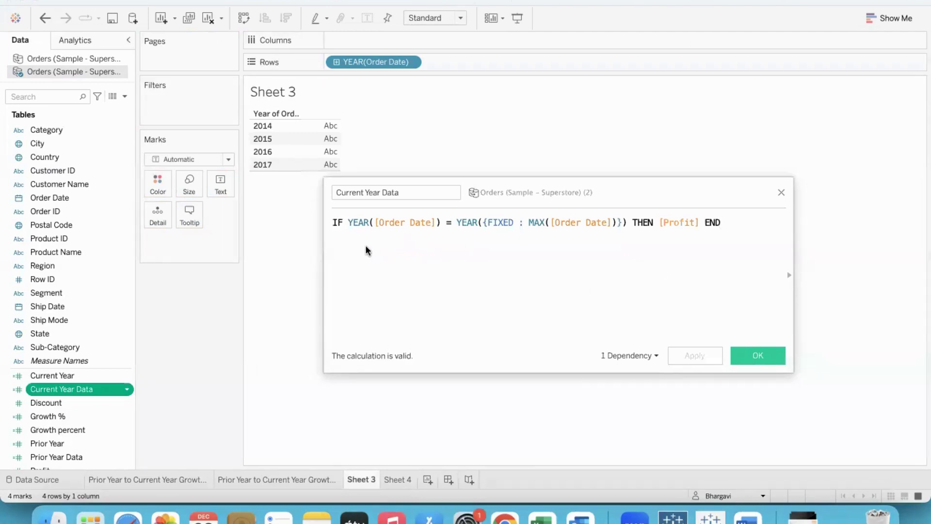
left_click_drag(351, 236, 440, 237)
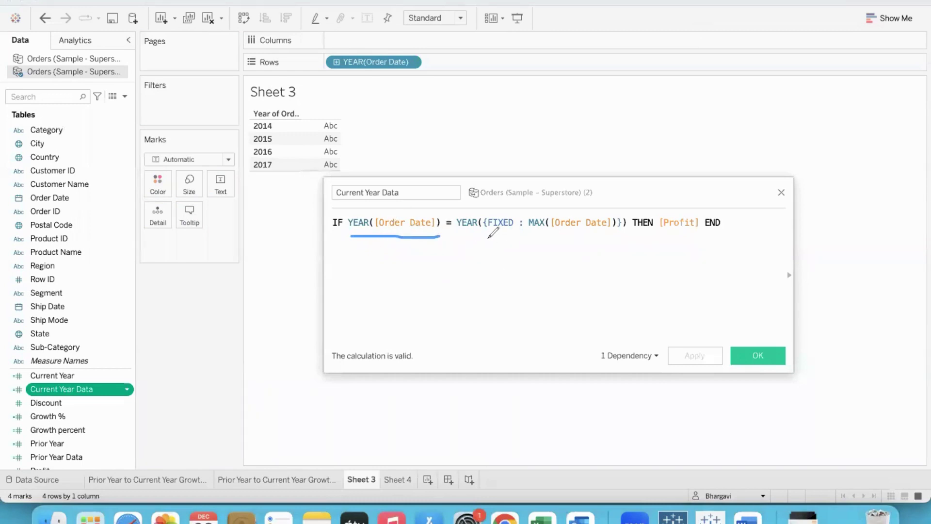
left_click_drag(487, 239, 623, 237)
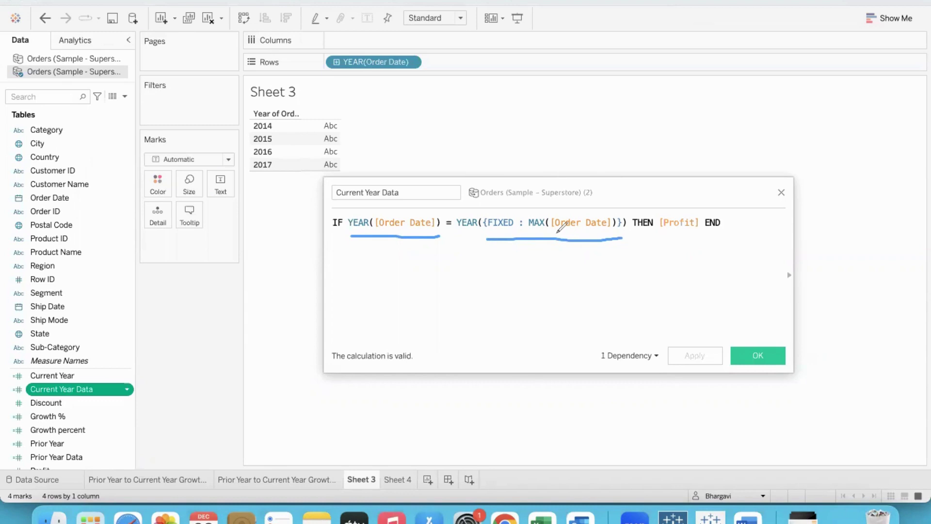
left_click_drag(553, 234, 620, 231)
left_click_drag(528, 234, 547, 234)
Step: Finish annotating the formula, clear the ink and close the valid calculation
mouse_move(543, 289)
left_mouse_down()
mouse_move(547, 309)
mouse_move(562, 287)
mouse_move(602, 289)
mouse_move(609, 299)
mouse_move(680, 253)
left_mouse_up()
mouse_move(687, 253)
left_mouse_down()
mouse_move(690, 272)
mouse_move(705, 250)
mouse_move(707, 273)
left_mouse_up()
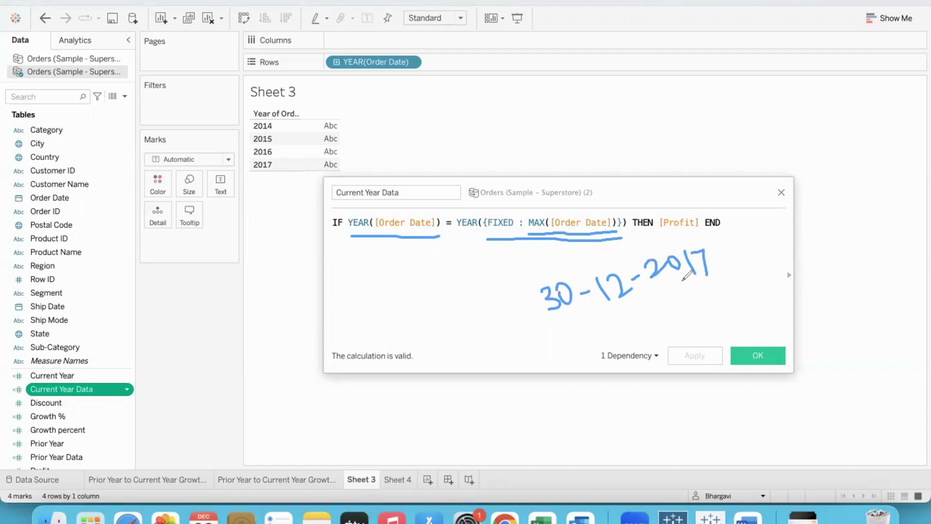
mouse_move(659, 287)
left_mouse_down()
mouse_move(723, 284)
mouse_move(722, 254)
left_mouse_up()
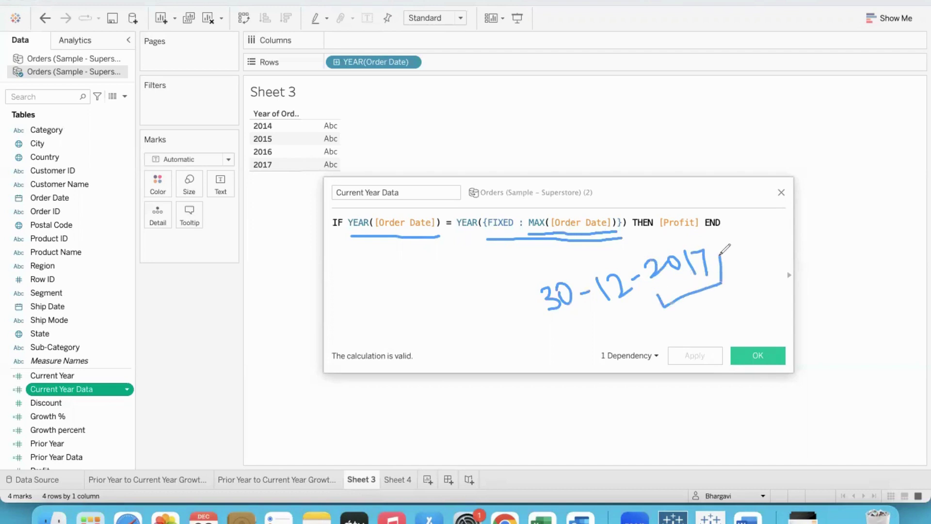
mouse_move(460, 236)
left_mouse_down()
mouse_move(483, 234)
mouse_move(515, 270)
left_mouse_up()
left_click_drag(523, 256, 558, 267)
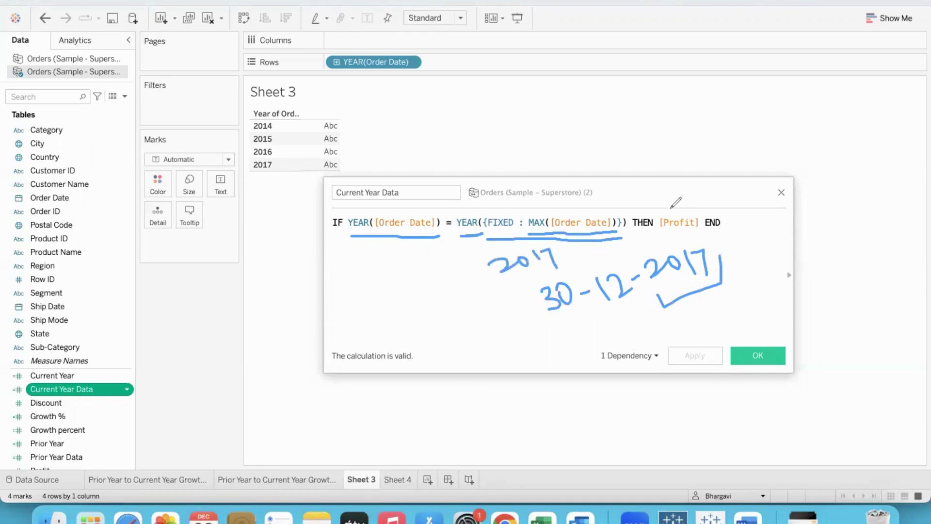
mouse_move(669, 209)
left_mouse_down()
mouse_move(678, 212)
mouse_move(693, 187)
left_mouse_up()
mouse_move(403, 181)
left_mouse_down()
mouse_move(376, 180)
mouse_move(335, 201)
mouse_move(411, 196)
mouse_move(403, 180)
left_mouse_up()
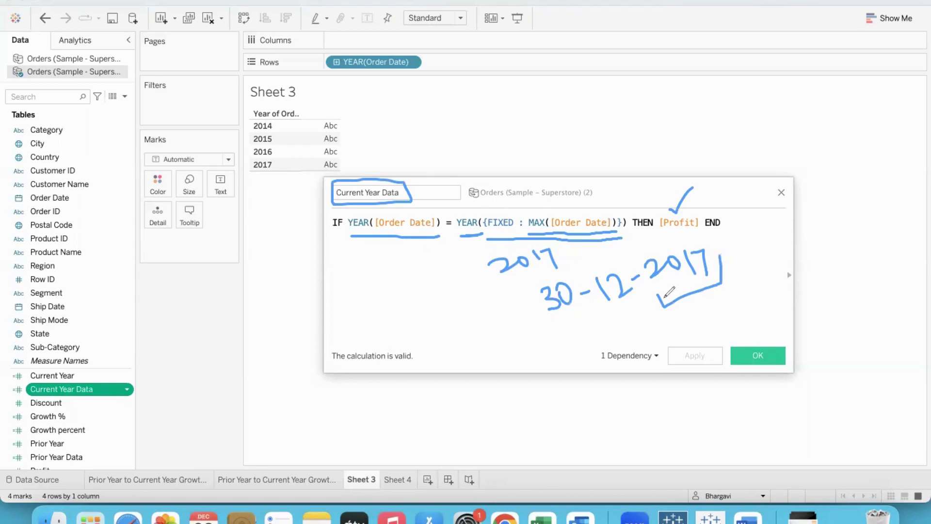
left_click_drag(661, 303, 722, 282)
key("Escape")
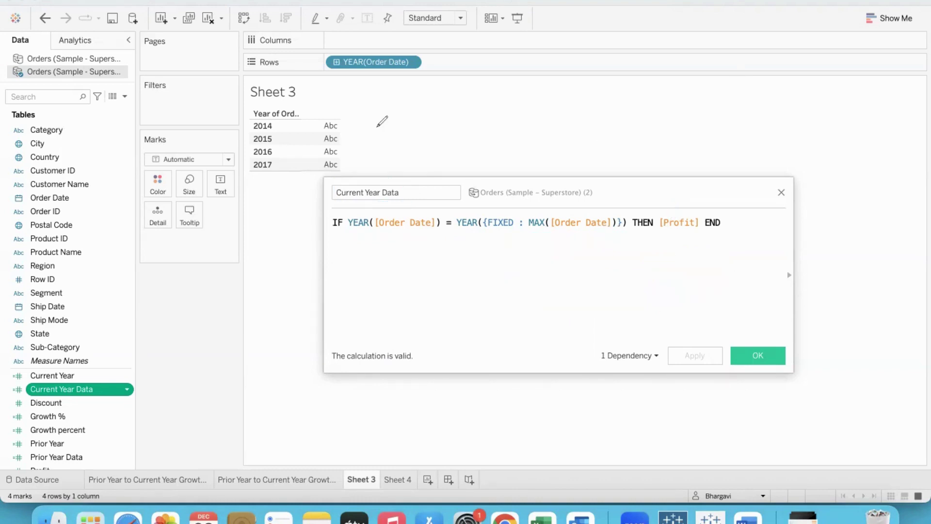
left_click(759, 353)
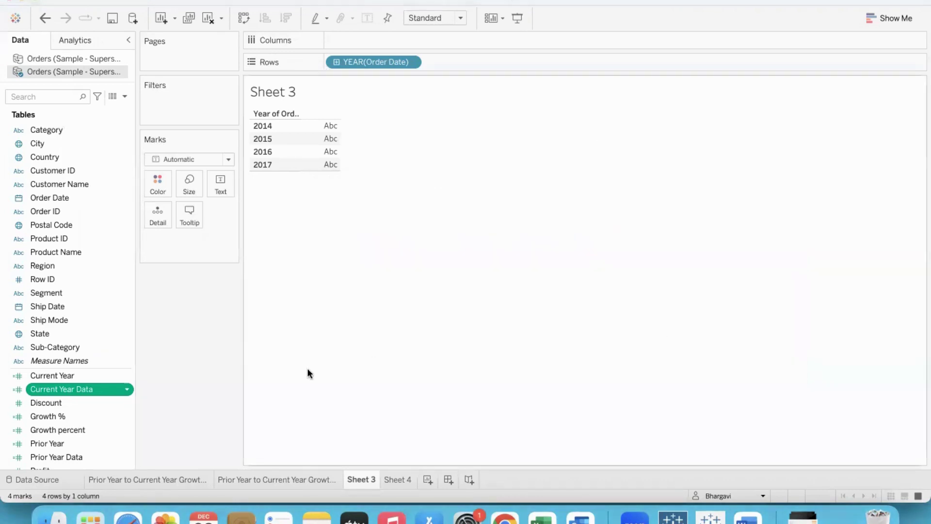
right_click(126, 451)
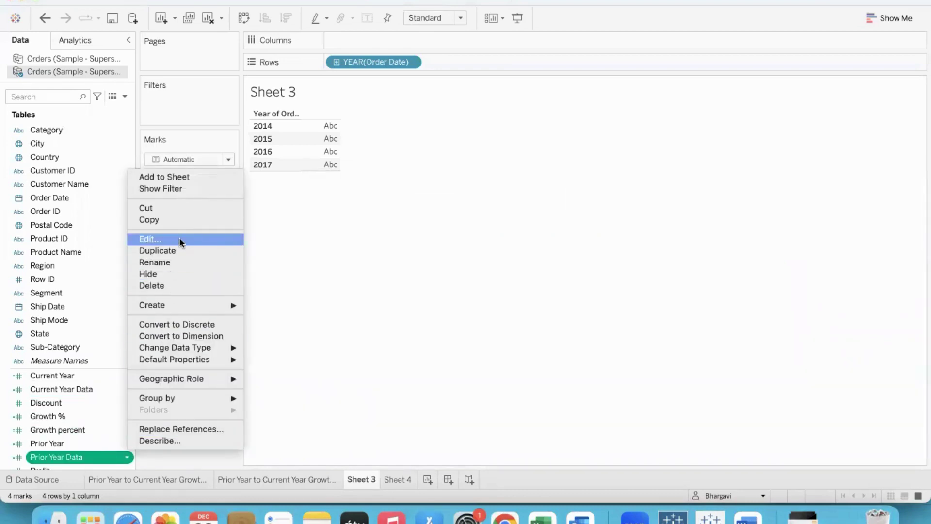
left_click(179, 238)
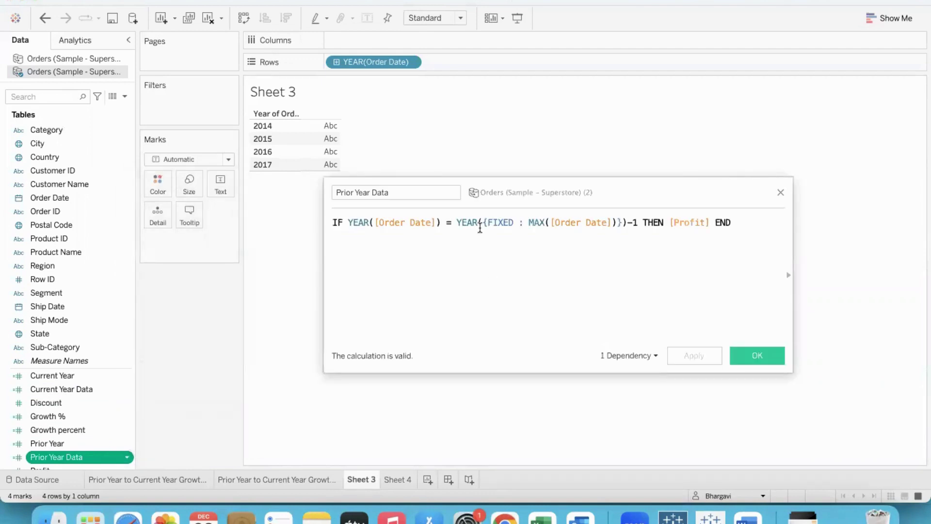
left_click_drag(456, 222, 636, 222)
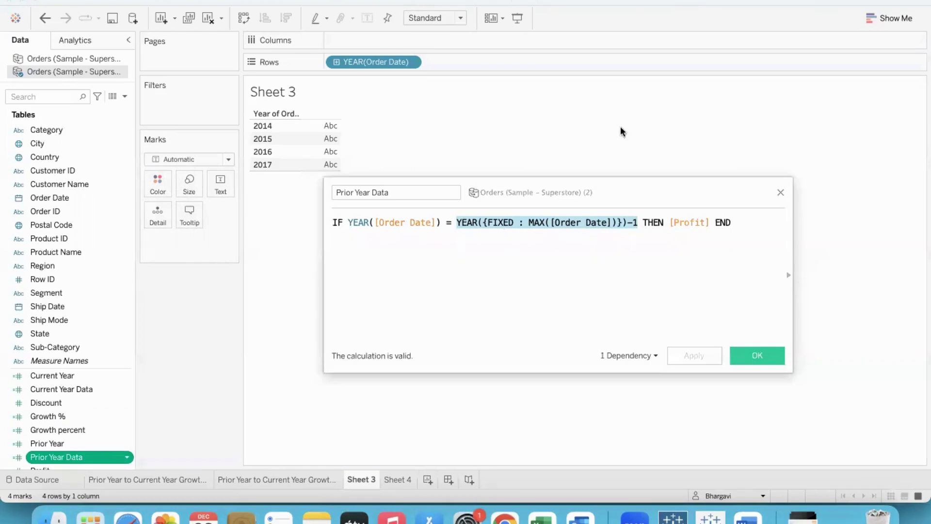
left_click_drag(508, 250, 538, 251)
mouse_move(544, 249)
left_mouse_down()
mouse_move(563, 272)
mouse_move(633, 240)
mouse_move(644, 253)
left_mouse_up()
mouse_move(534, 332)
left_mouse_down()
mouse_move(565, 332)
mouse_move(558, 330)
mouse_move(568, 315)
mouse_move(581, 321)
mouse_move(601, 310)
mouse_move(592, 317)
left_mouse_up()
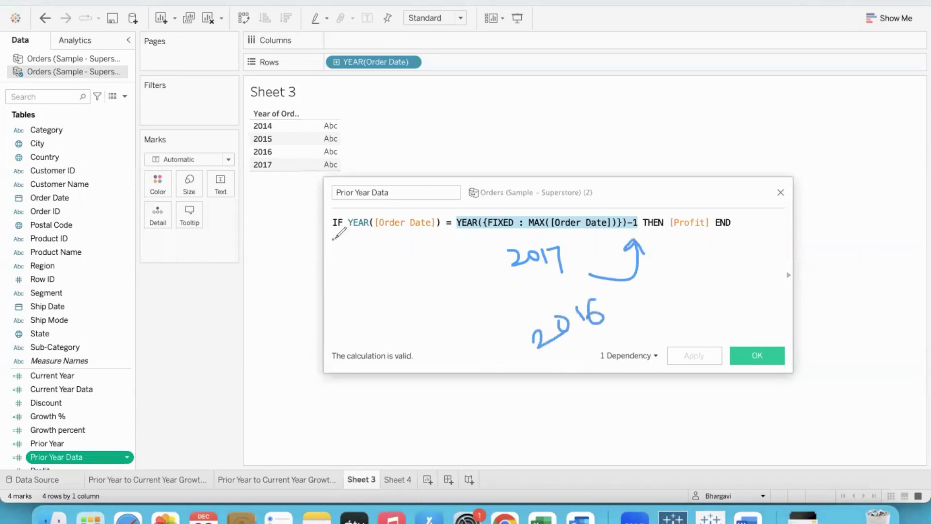
left_click_drag(333, 239, 442, 237)
left_click_drag(671, 238, 726, 233)
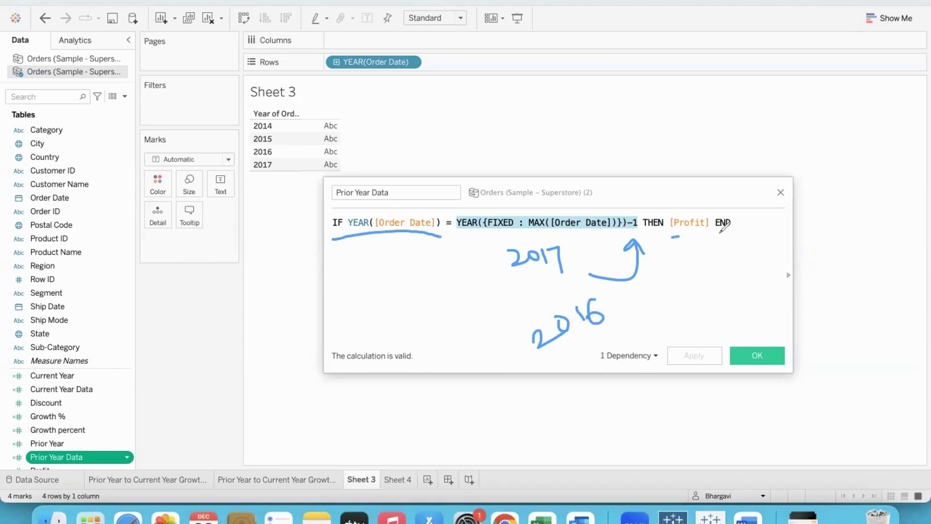
left_click_drag(386, 183, 407, 166)
key("Escape")
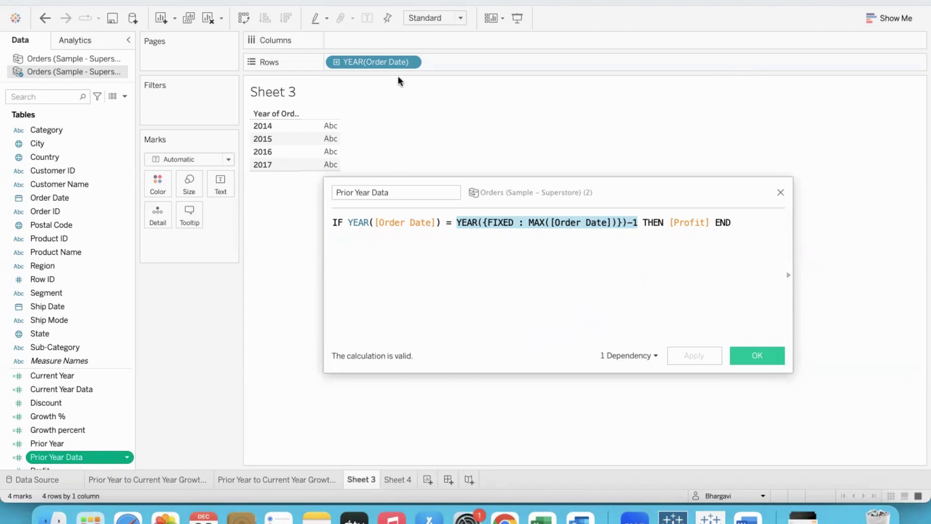
left_click(752, 356)
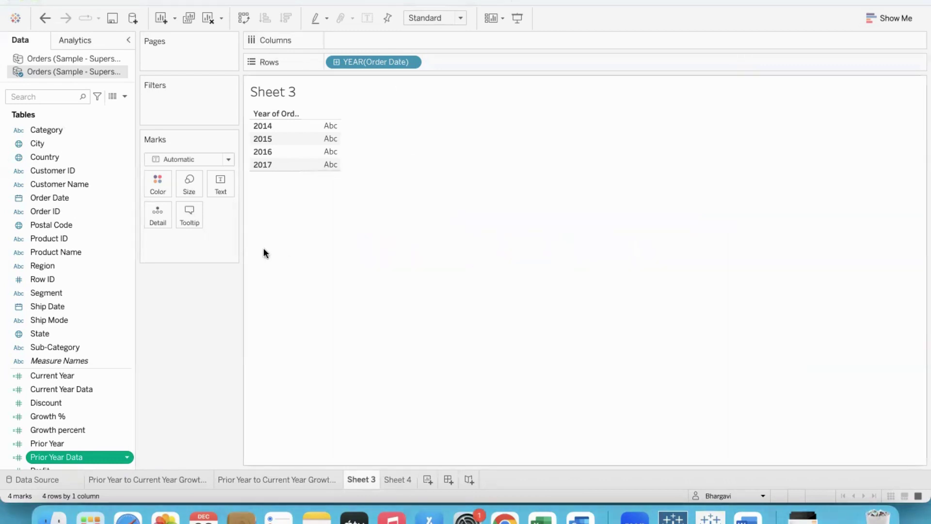
Step: Clear Sheet 3 and list Current Year Data, Prior Year Data and Growth percent, reviewing its formula
left_click(206, 18)
left_click_drag(66, 388, 221, 184)
left_click_drag(57, 455, 266, 112)
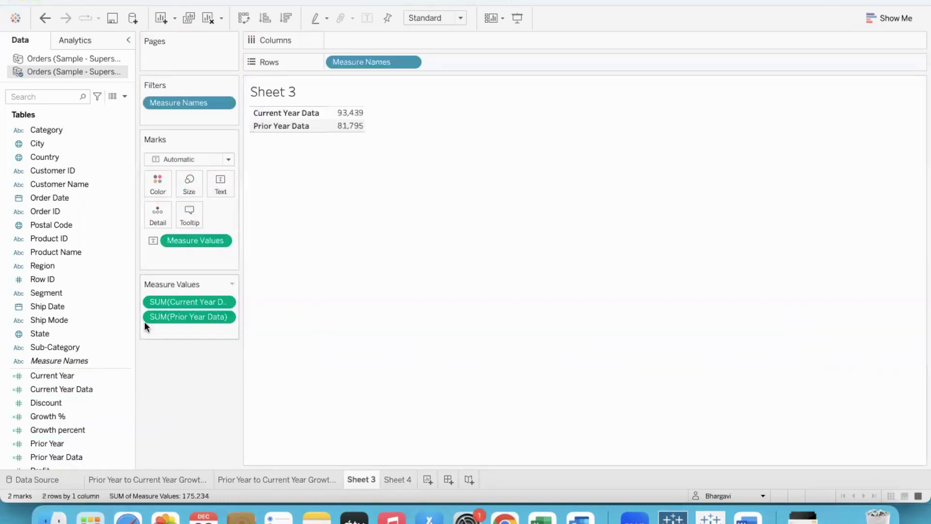
left_click(128, 431)
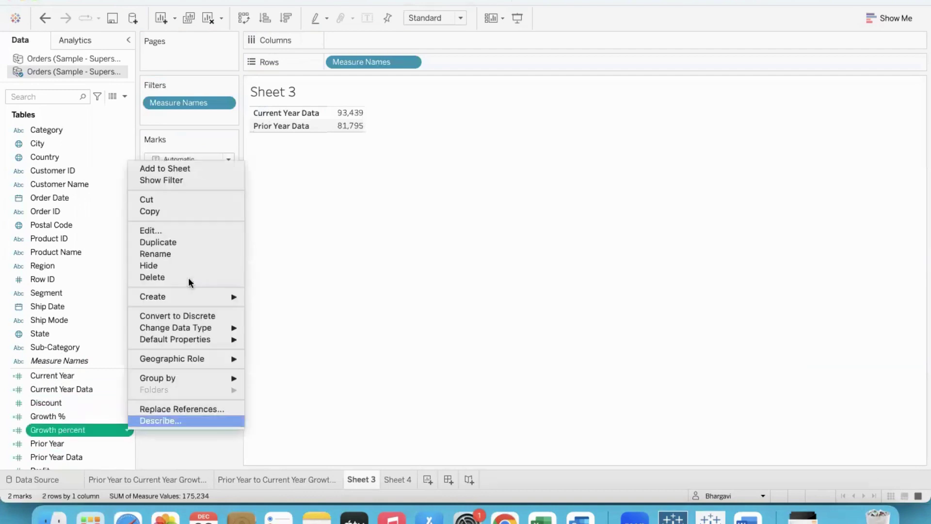
left_click(190, 229)
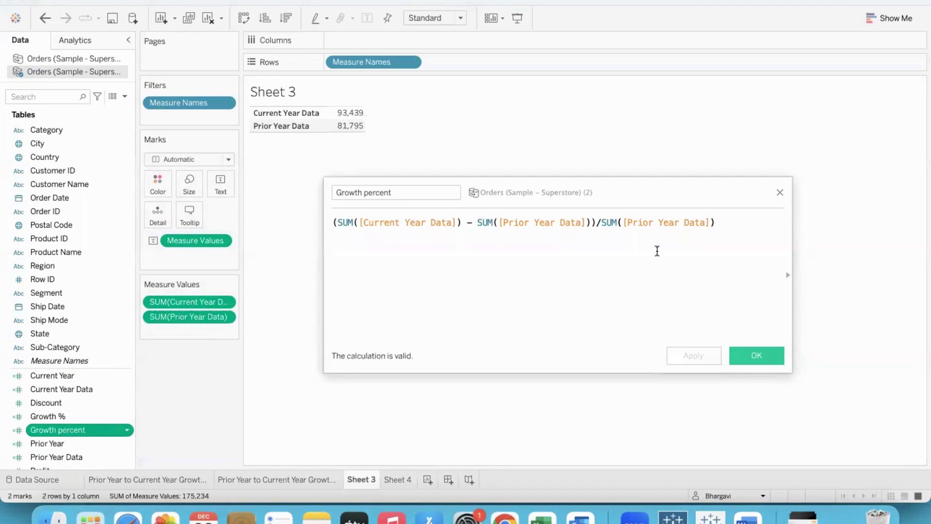
left_click(780, 194)
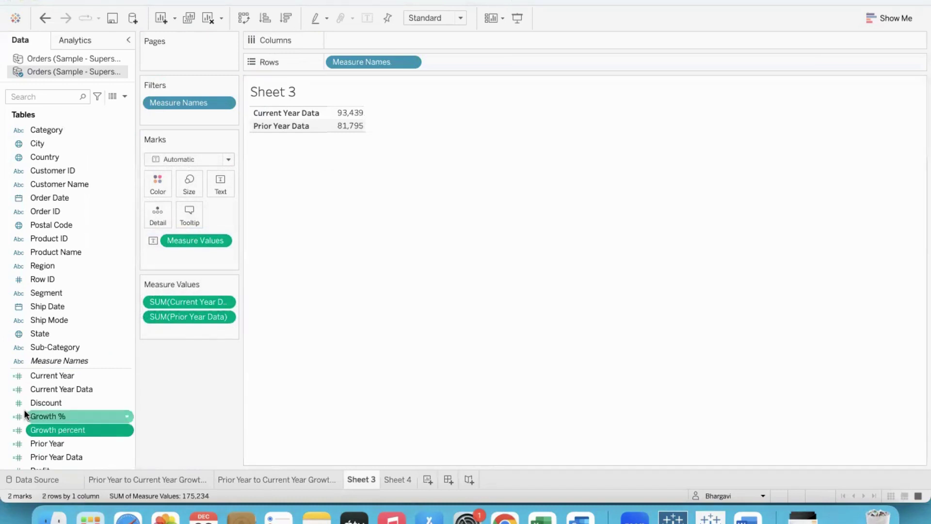
left_click_drag(41, 430, 345, 122)
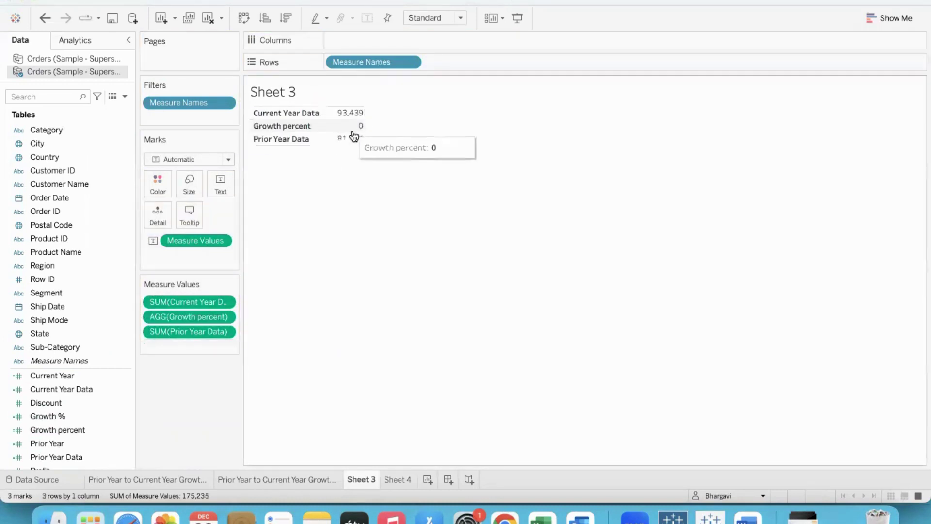
Step: Format Growth percent's numbers as a percentage, showing 14.24%
right_click(356, 129)
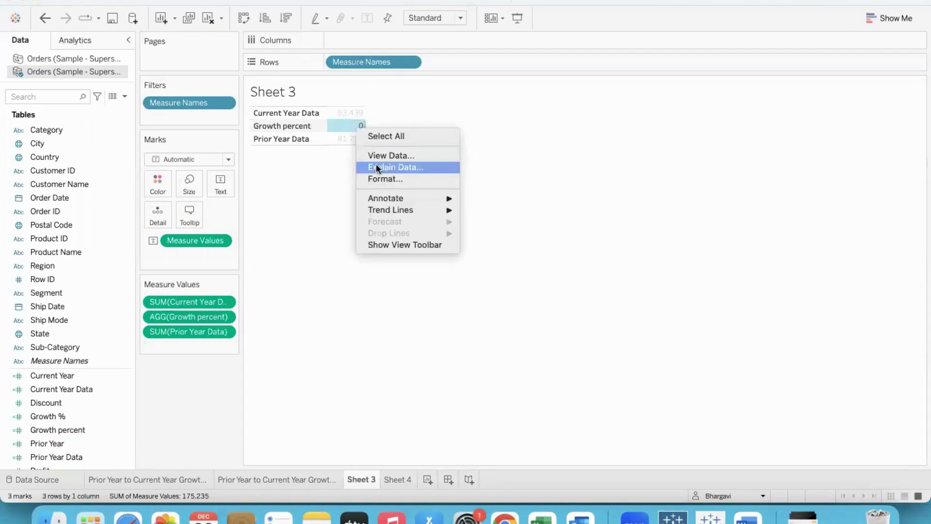
left_click(381, 178)
left_click(122, 61)
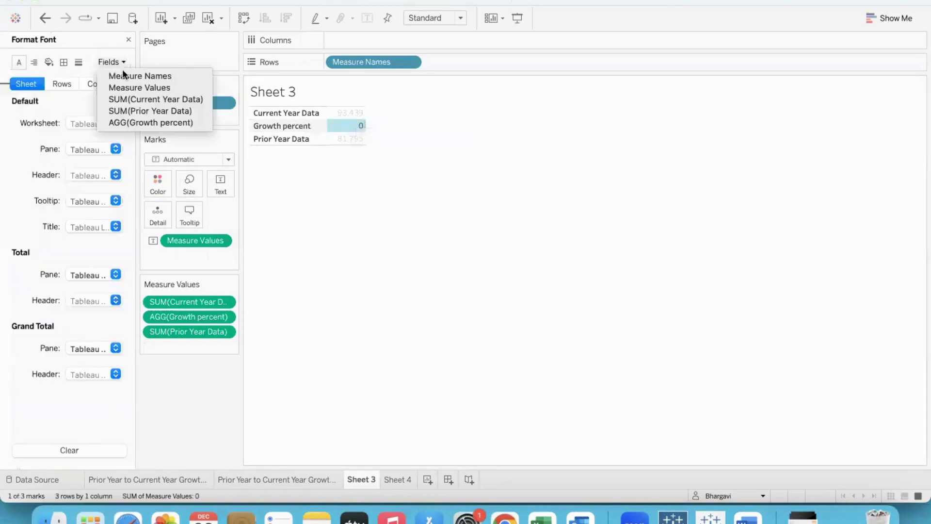
left_click(121, 119)
left_click(97, 122)
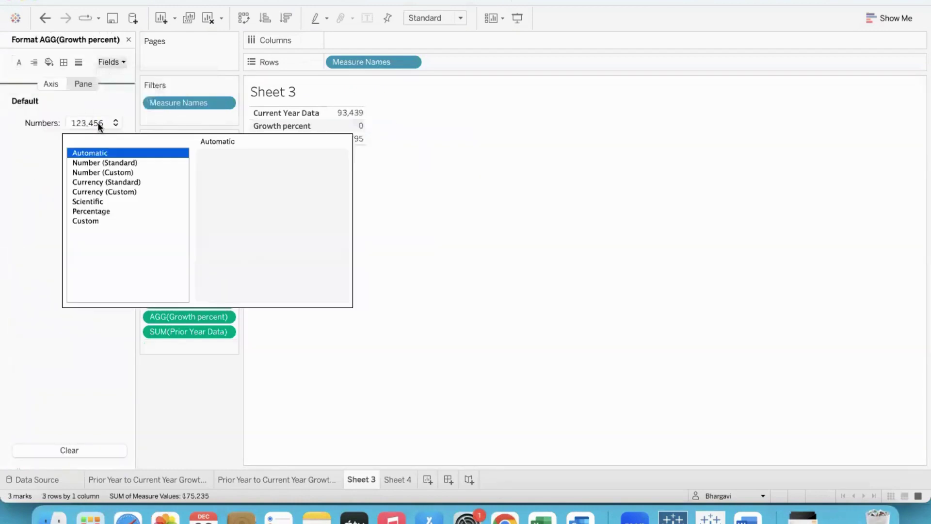
left_click(97, 211)
left_click(406, 195)
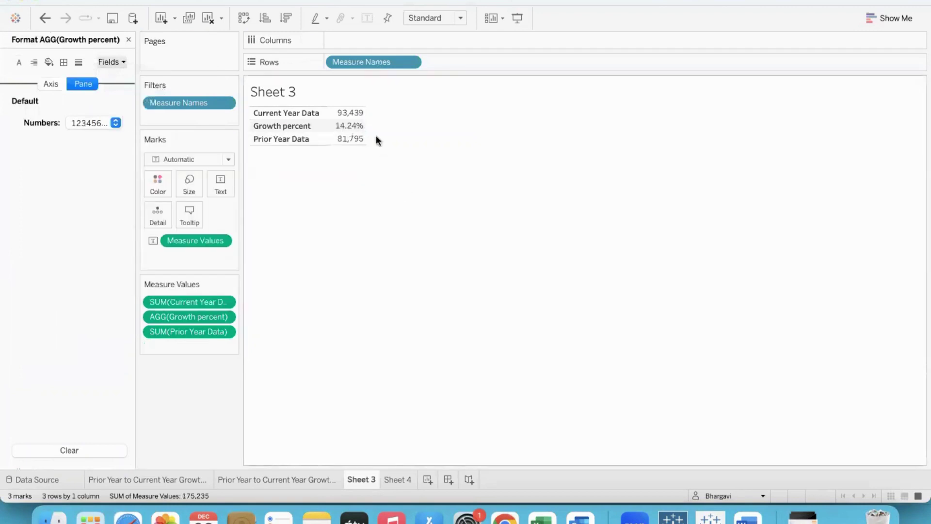
left_click(130, 40)
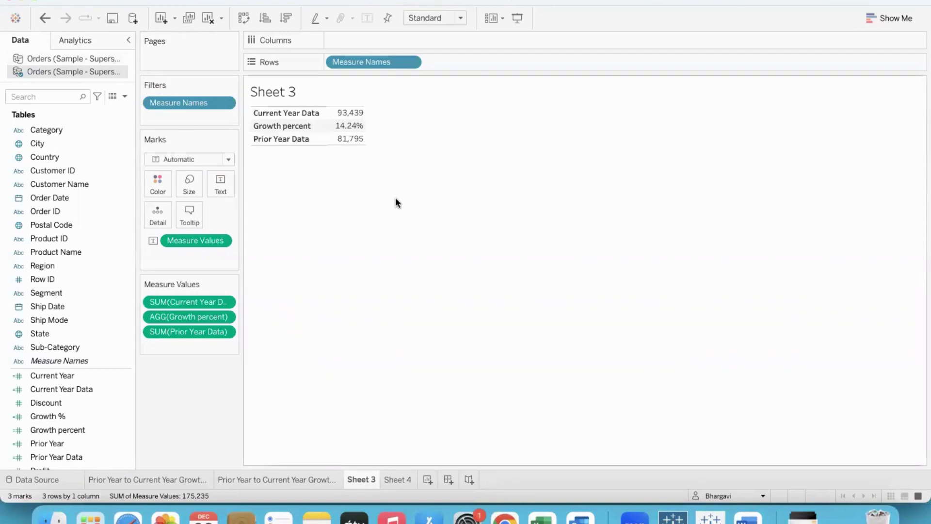
Step: Create Sheet 5 with Order Date years 2014–2017 on Rows and Profit as text
left_click(428, 479)
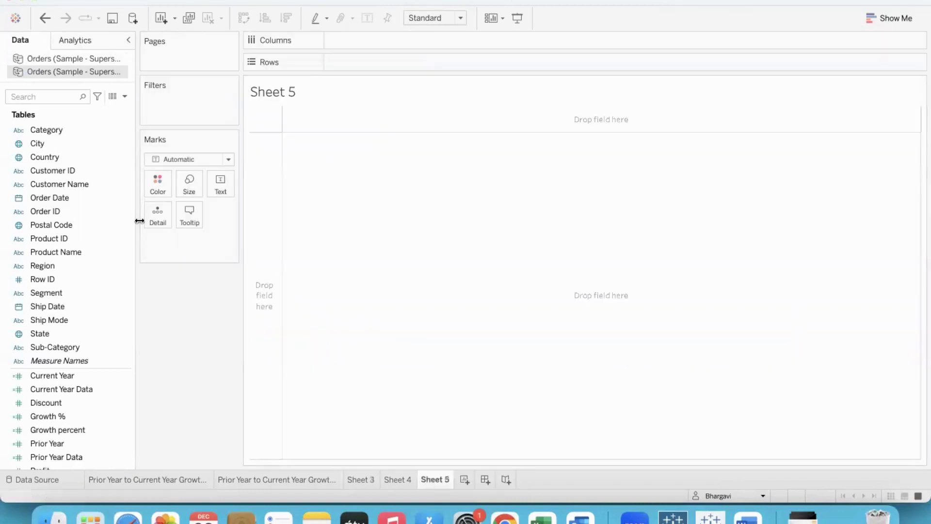
left_click_drag(62, 199, 366, 63)
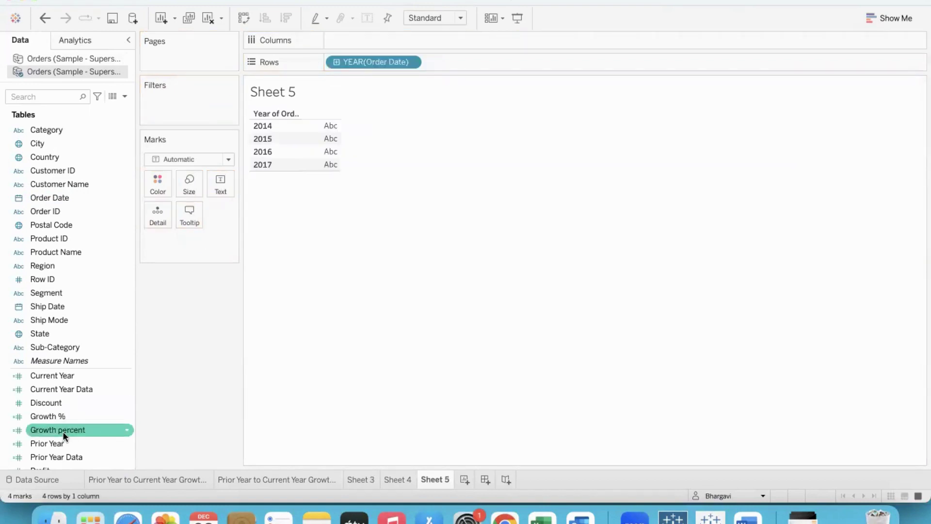
scroll(63, 442, "down", 4)
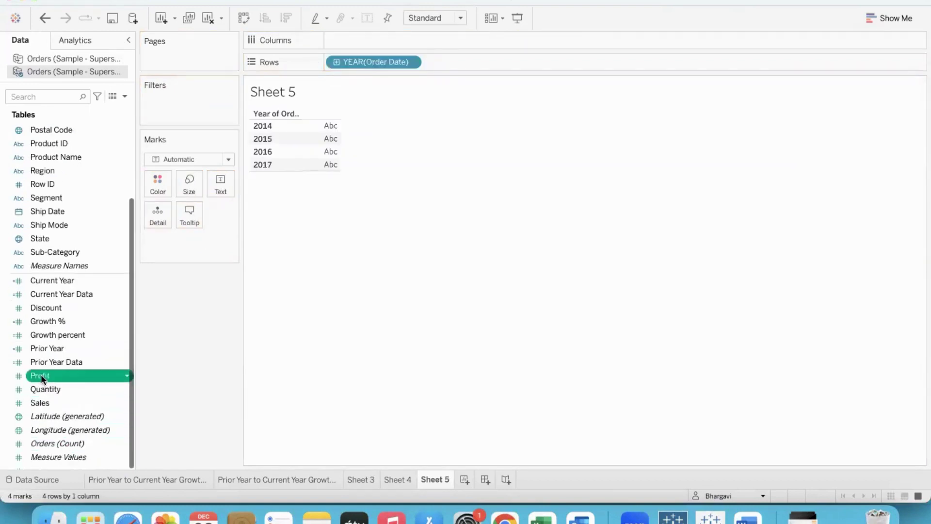
left_click_drag(41, 374, 214, 177)
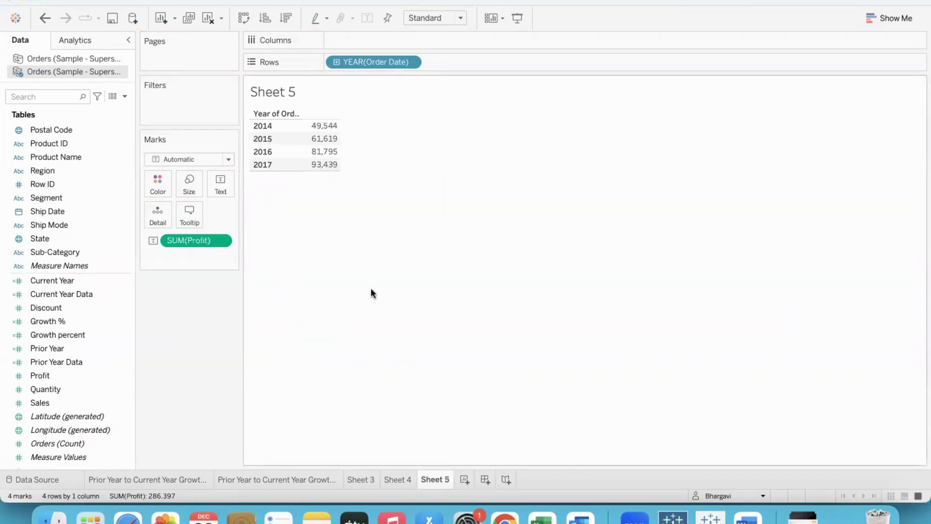
Step: On Sheet 3, move Prior Year Data above Growth percent, checking values against Sheet 5
left_click(364, 479)
mouse_move(362, 117)
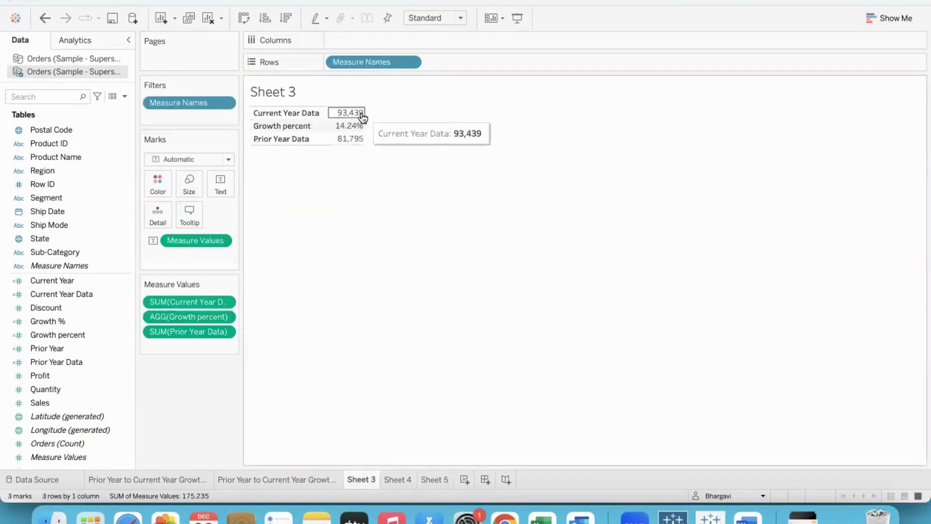
left_click_drag(186, 333, 196, 308)
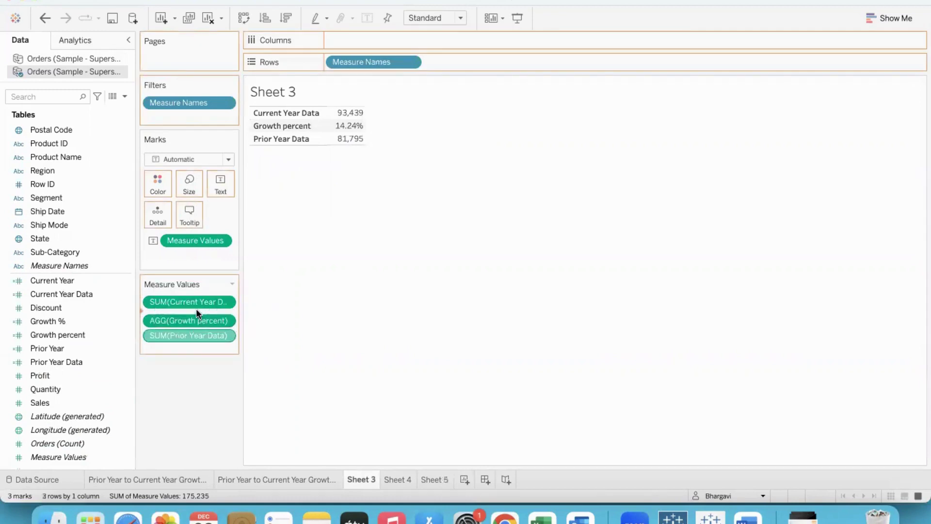
left_click(435, 479)
mouse_move(328, 155)
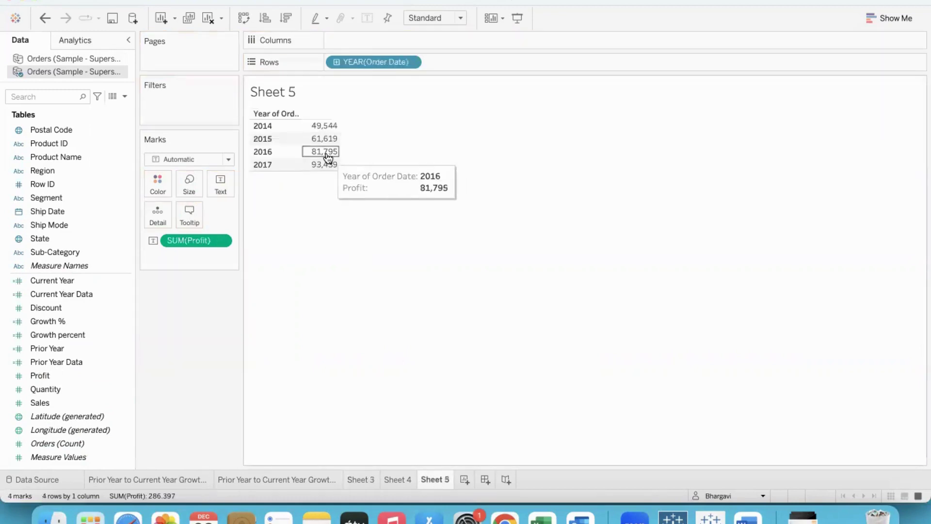
left_click(365, 478)
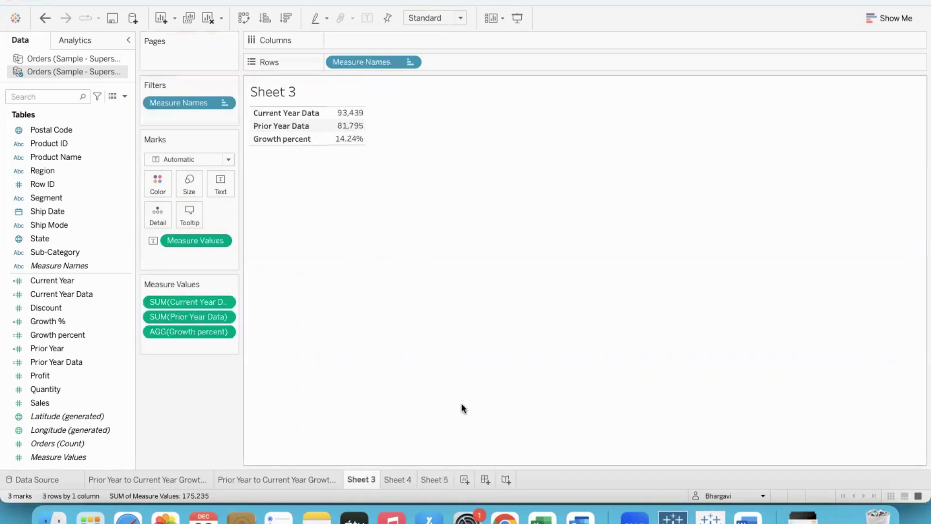
Step: Apply a Year Over Year Growth quick table calculation to Sheet 5's Profit, giving 14.24% for 2017
left_click(435, 484)
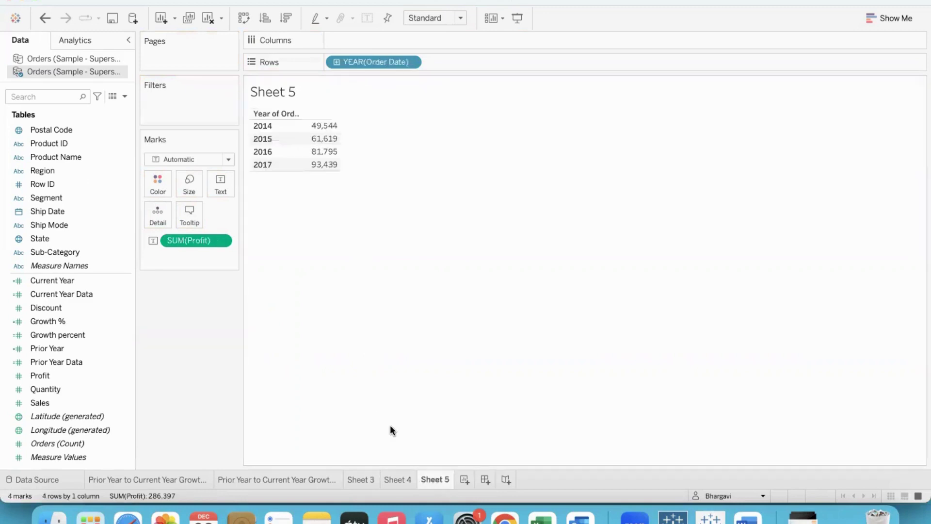
left_click(218, 240)
mouse_move(237, 443)
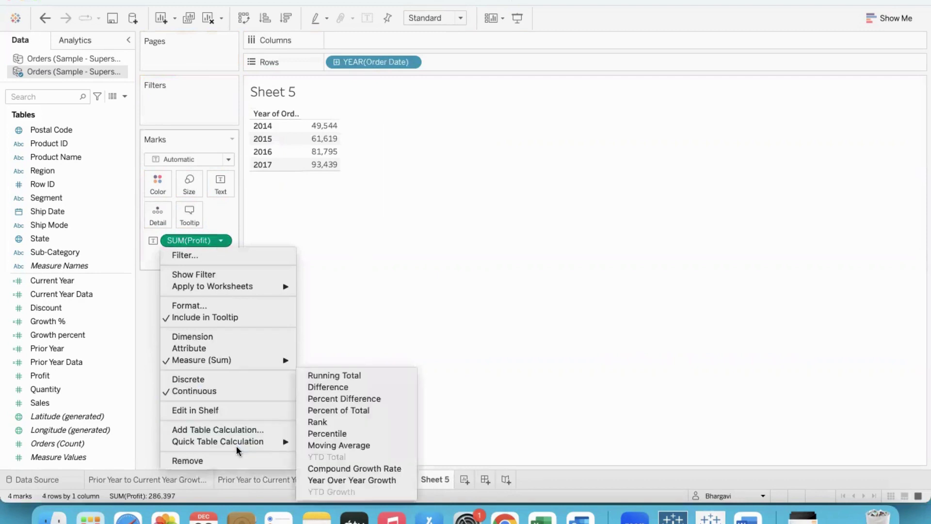
left_click(351, 481)
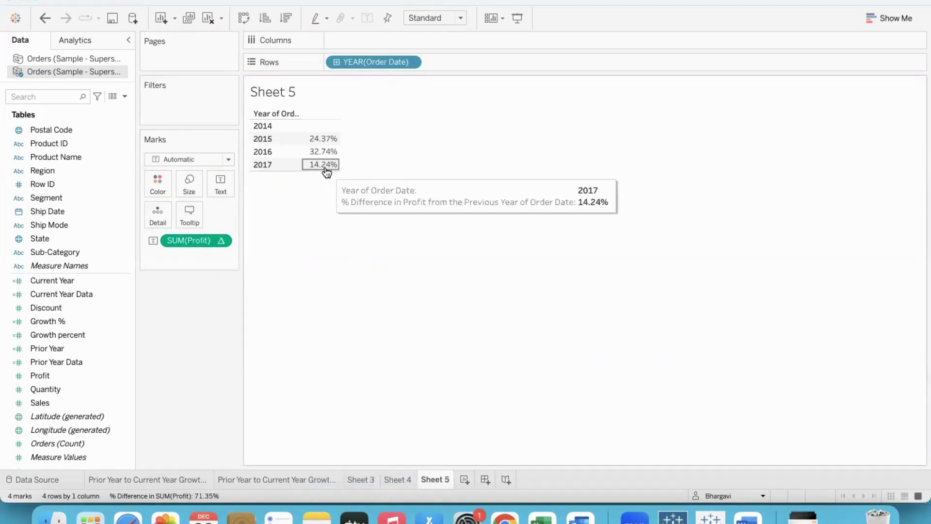
left_click(369, 479)
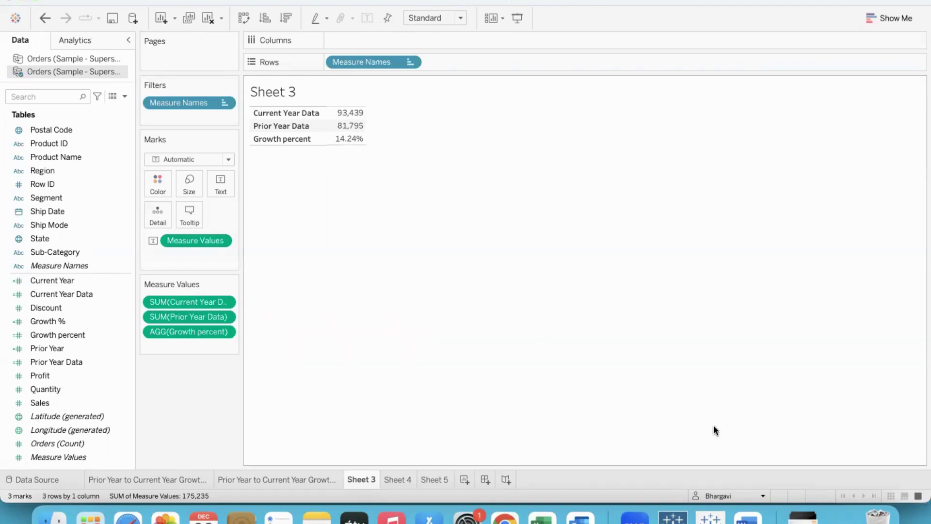
Step: Switch to the Word document of scenario-based questions on computing YOY growth in Tableau
left_click(747, 518)
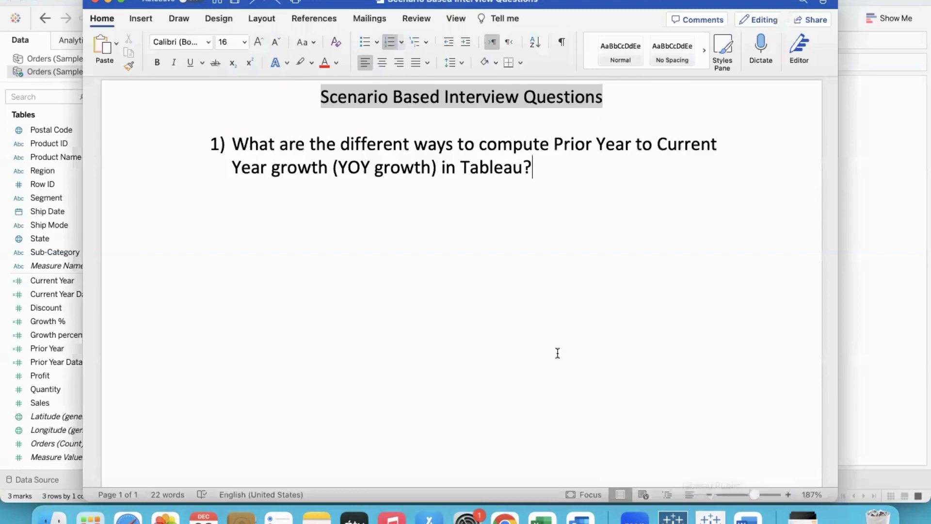